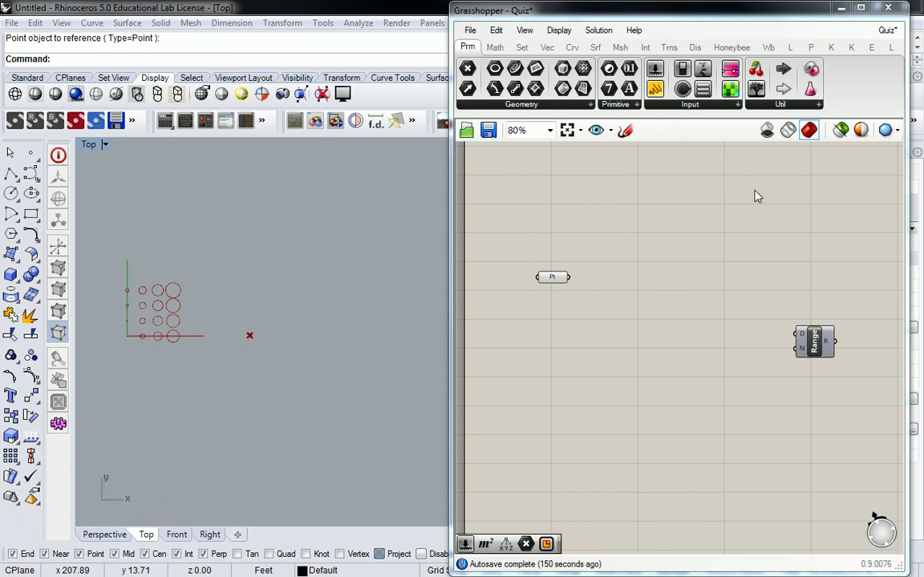
# - Set the Extent Y slider of the existing circle grid to 6
pyautogui.moveTo(656, 271); pyautogui.dragTo(703, 367, button='right')
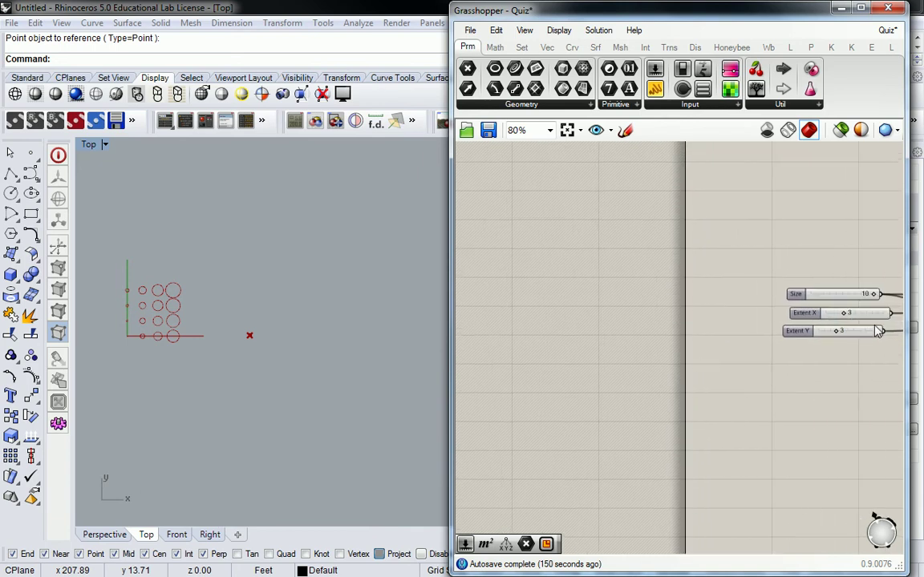
pyautogui.scroll(4, 879, 331)
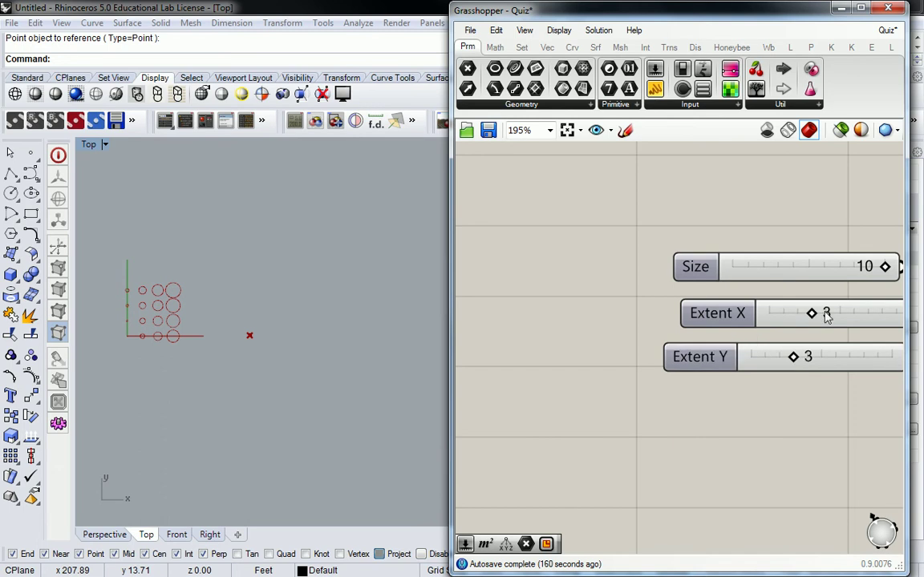
pyautogui.moveTo(305, 376); pyautogui.dragTo(392, 369, button='right')
pyautogui.scroll(5, 248, 278)
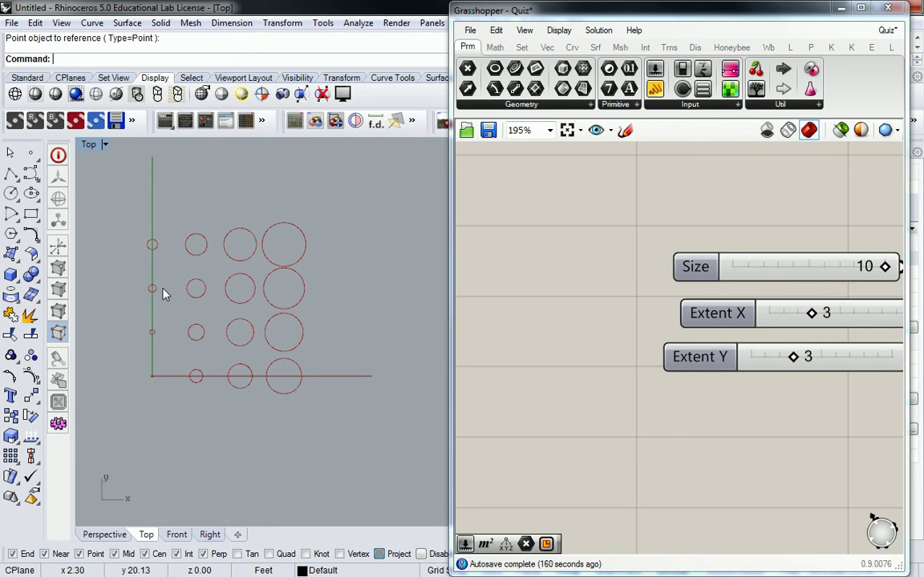
pyautogui.moveTo(162, 294); pyautogui.dragTo(131, 311, button='right')
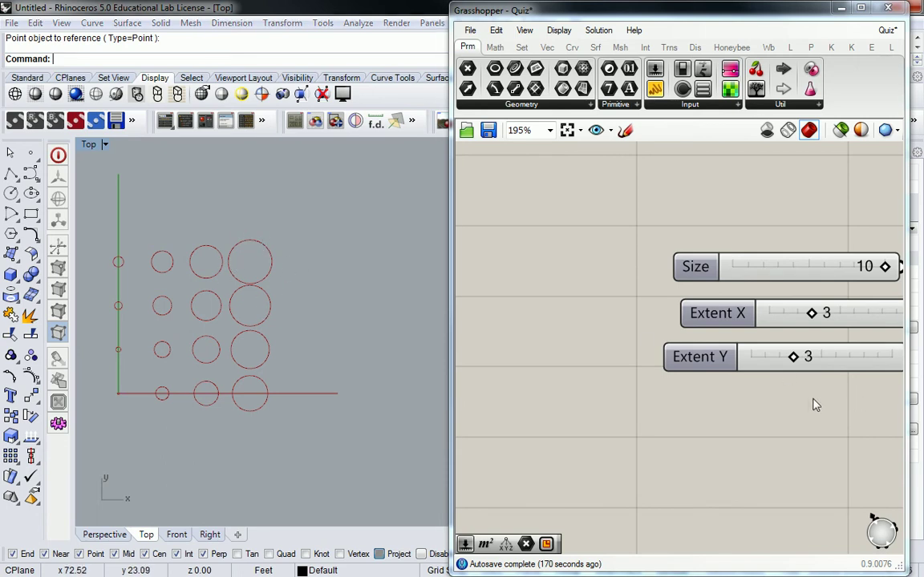
pyautogui.moveTo(798, 357); pyautogui.dragTo(842, 359)
pyautogui.moveTo(287, 271); pyautogui.dragTo(300, 350, button='right')
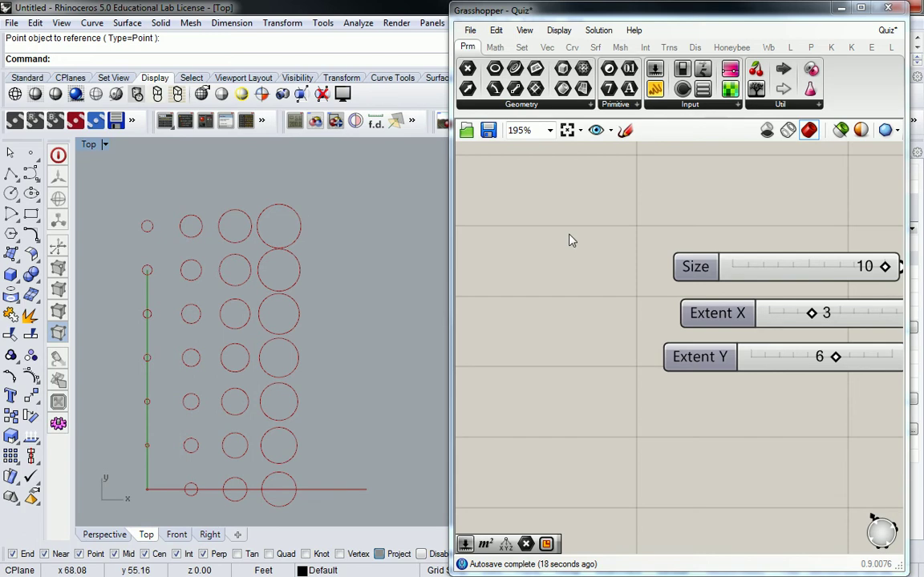
# - Locate the Pt parameter on the canvas and check which point it references in the Top viewport
pyautogui.scroll(-3, 569, 239)
pyautogui.moveTo(762, 311); pyautogui.dragTo(709, 393, button='right')
pyautogui.rightClick(708, 393)
pyautogui.moveTo(731, 455); pyautogui.dragTo(631, 376, button='right')
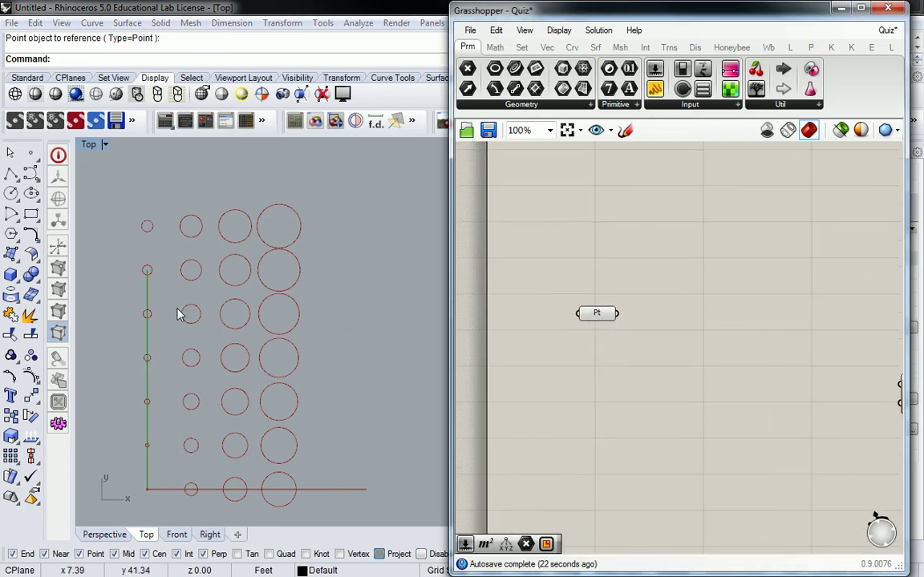
pyautogui.click(185, 314)
pyautogui.scroll(-3, 296, 316)
pyautogui.moveTo(293, 323); pyautogui.dragTo(262, 319, button='right')
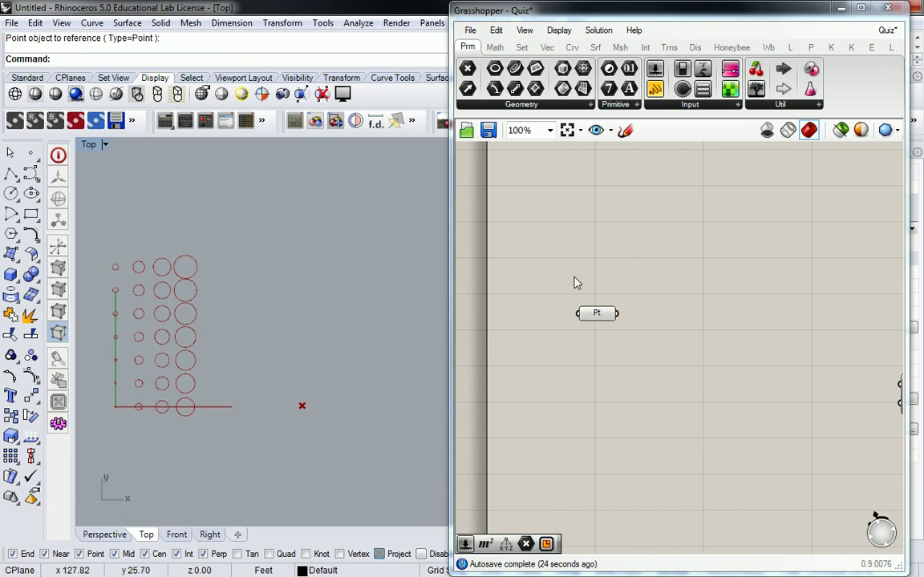
pyautogui.click(596, 313)
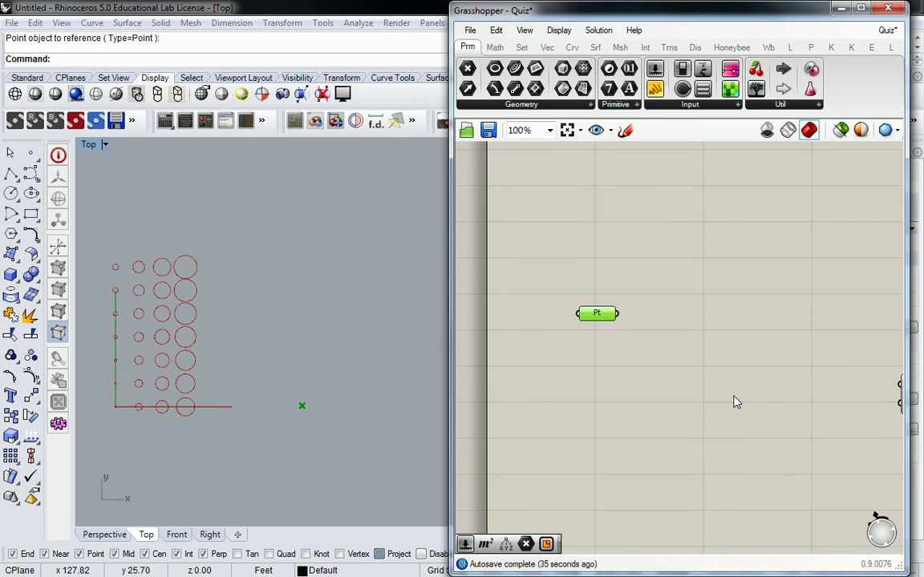
pyautogui.click(670, 373)
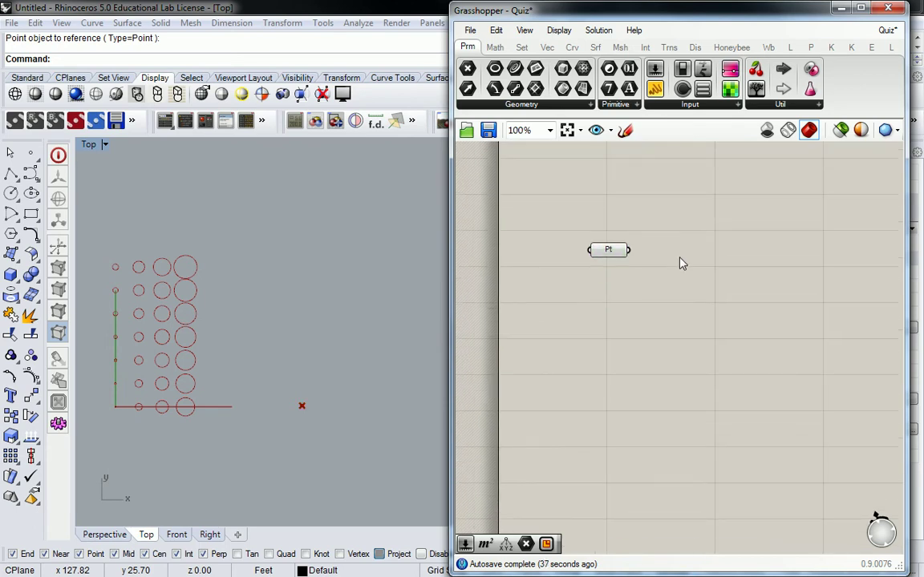
# - Add a Square grid component to the canvas and place it beside and slightly below the Pt parameter
pyautogui.scroll(2, 680, 263)
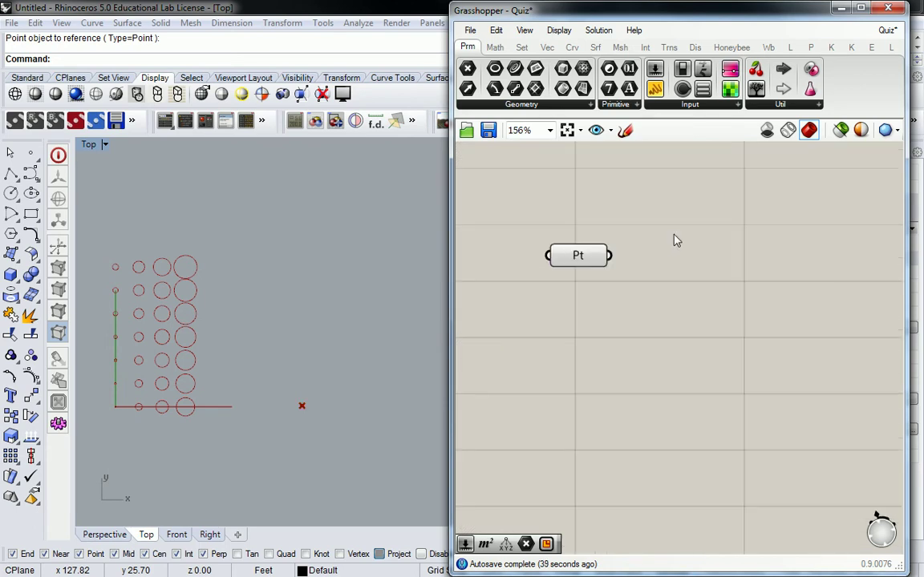
pyautogui.click(547, 47)
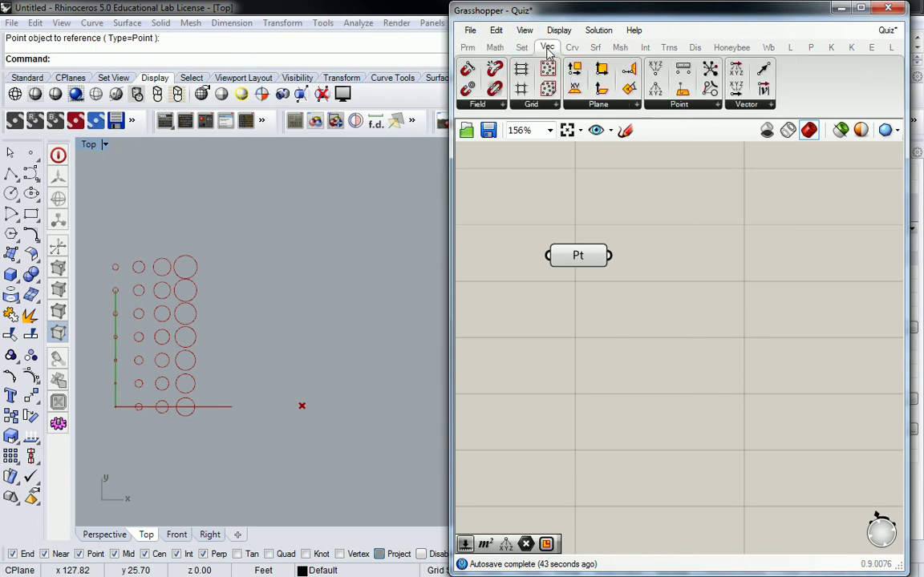
pyautogui.click(551, 105)
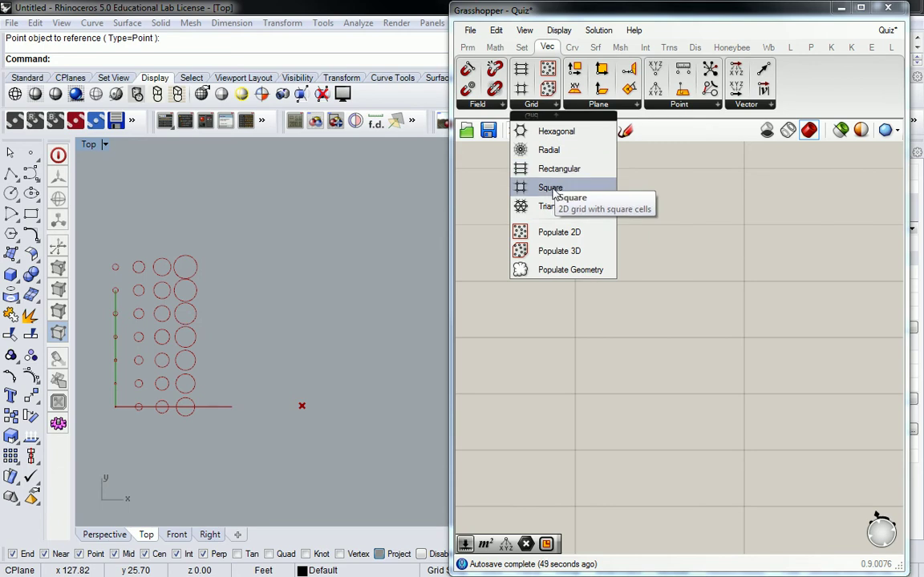
pyautogui.press('Escape')
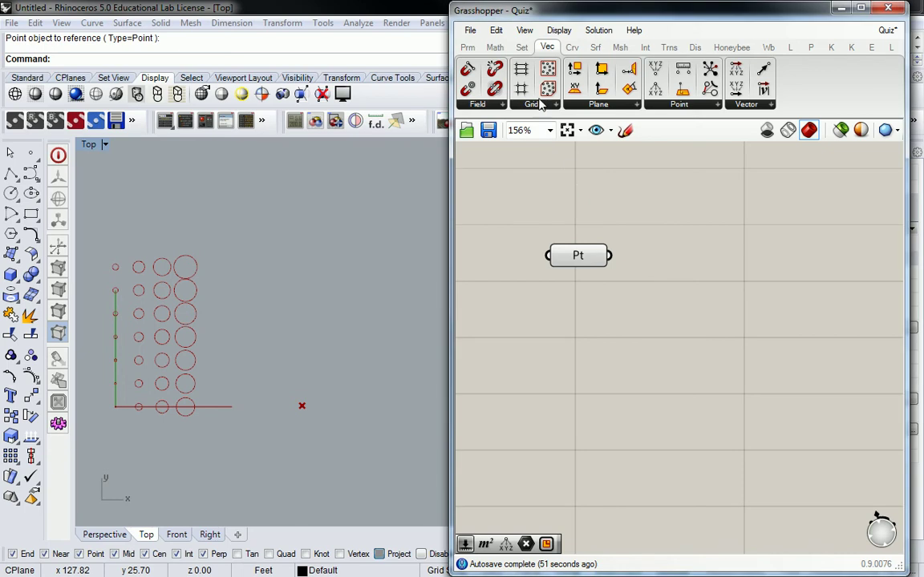
pyautogui.click(542, 105)
pyautogui.click(532, 188)
pyautogui.click(698, 301)
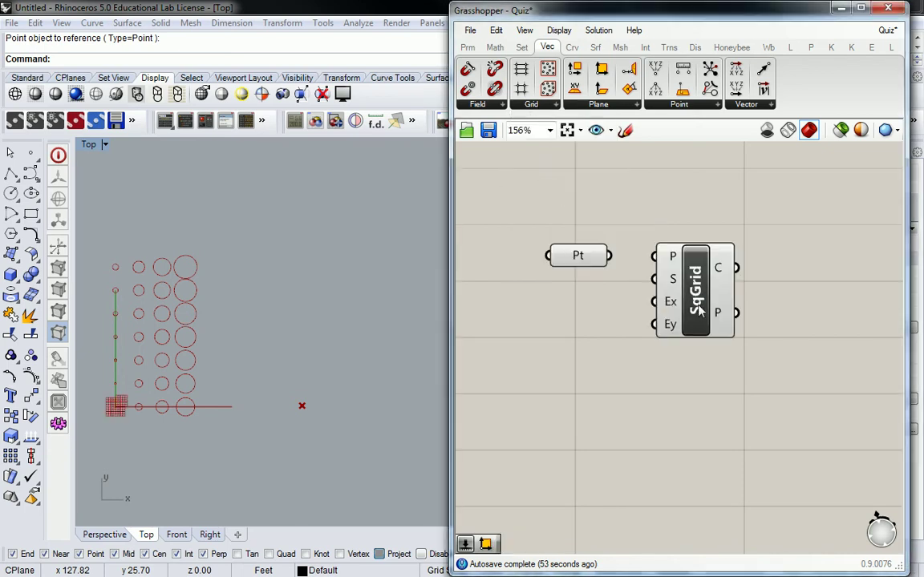
pyautogui.moveTo(699, 309); pyautogui.dragTo(714, 334)
# - Connect the Pt parameter's output to the plane (P) input of the SqGrid component
pyautogui.click(611, 287)
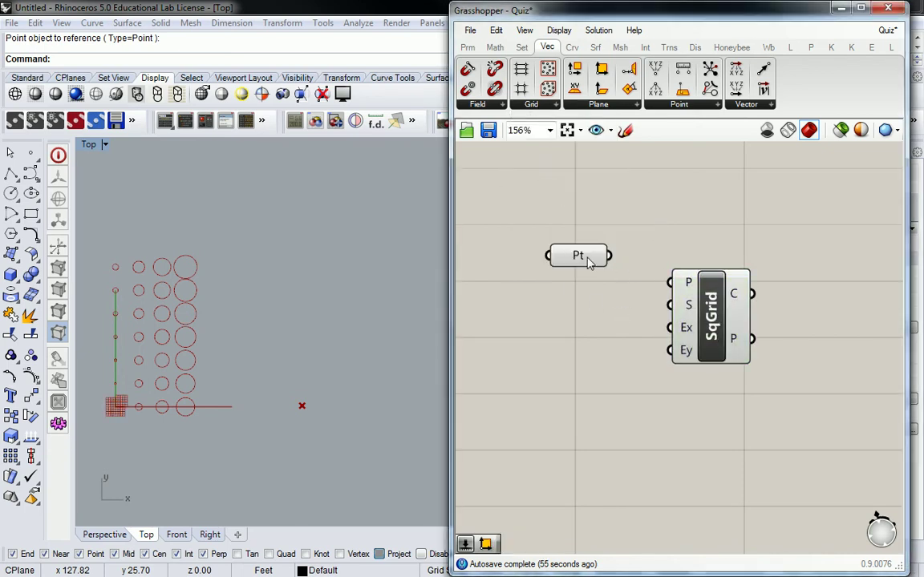
pyautogui.click(590, 263)
pyautogui.moveTo(609, 256); pyautogui.dragTo(670, 283)
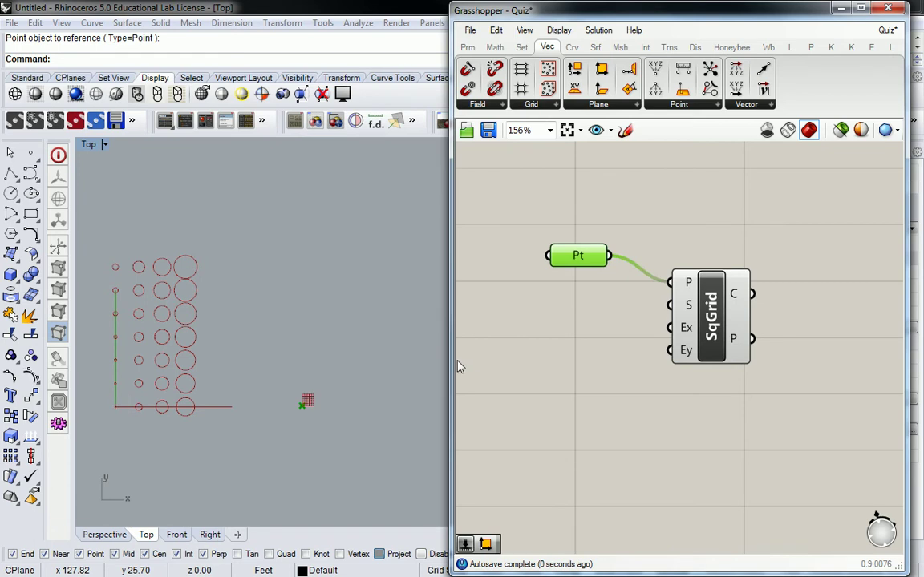
pyautogui.moveTo(353, 397); pyautogui.dragTo(281, 365, button='right')
pyautogui.scroll(5, 281, 364)
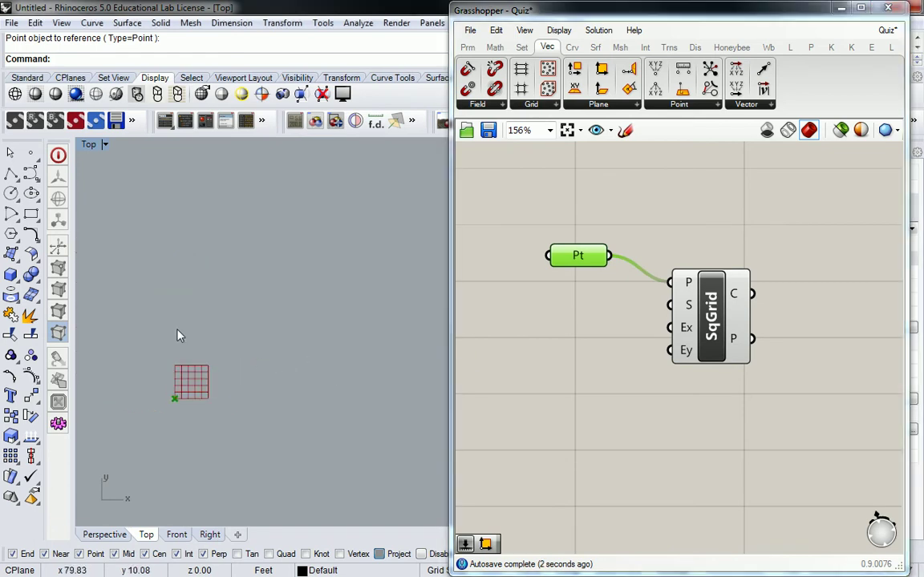
# - Create three integer number sliders ranging from 0 to 10, stacked beneath the Pt parameter
pyautogui.click(581, 316)
pyautogui.doubleClick(553, 322)
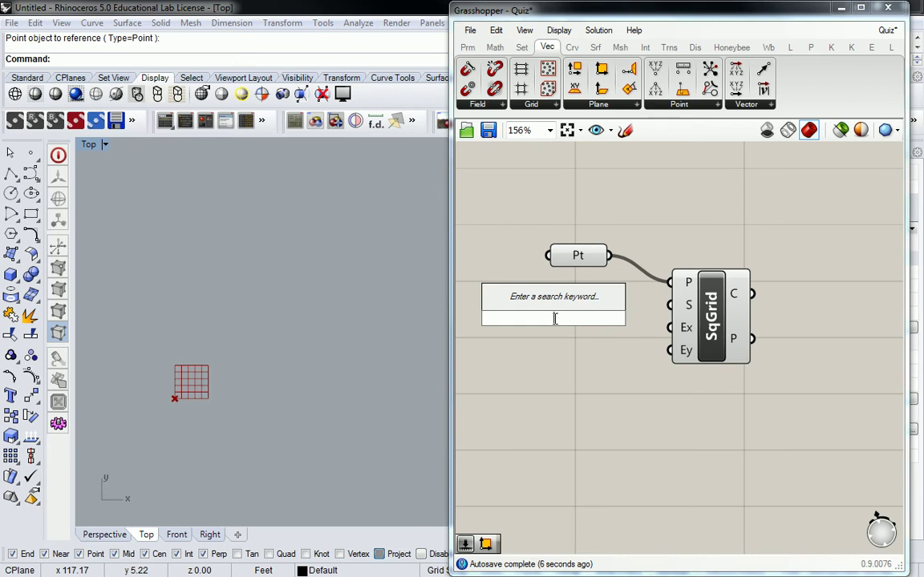
pyautogui.write('0<10')
pyautogui.press('Return')
pyautogui.moveTo(556, 323); pyautogui.dragTo(559, 382)
# - Connect the three sliders to the S, Ex and Ey inputs of the SqGrid component
pyautogui.moveTo(639, 302); pyautogui.dragTo(670, 305)
pyautogui.moveTo(643, 338); pyautogui.dragTo(672, 329)
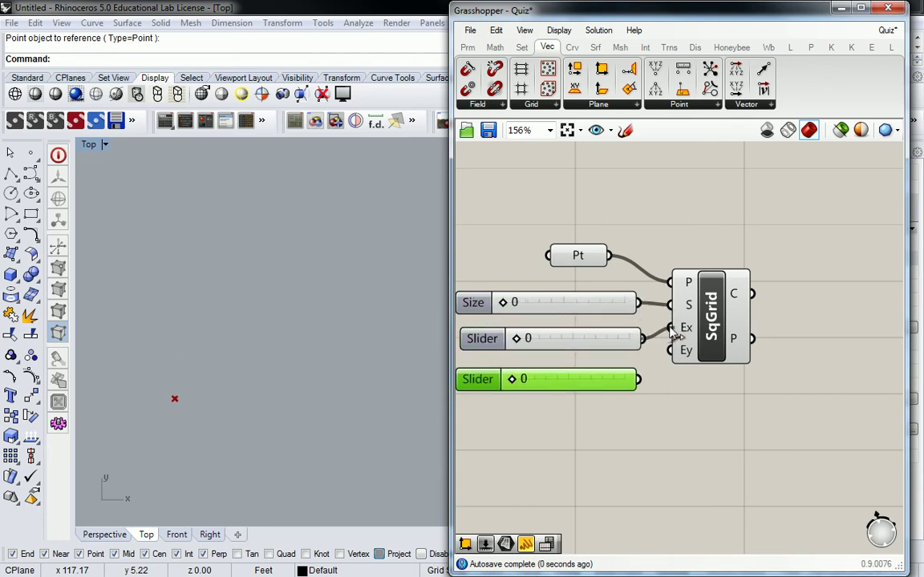
pyautogui.moveTo(641, 380); pyautogui.dragTo(672, 353)
# - Set Size to 4, Extent X to 7 and Extent Y to 6, with the SqGrid component spaced farther from its sliders
pyautogui.moveTo(502, 303); pyautogui.dragTo(551, 302)
pyautogui.moveTo(531, 338); pyautogui.dragTo(609, 339)
pyautogui.moveTo(535, 382); pyautogui.dragTo(593, 380)
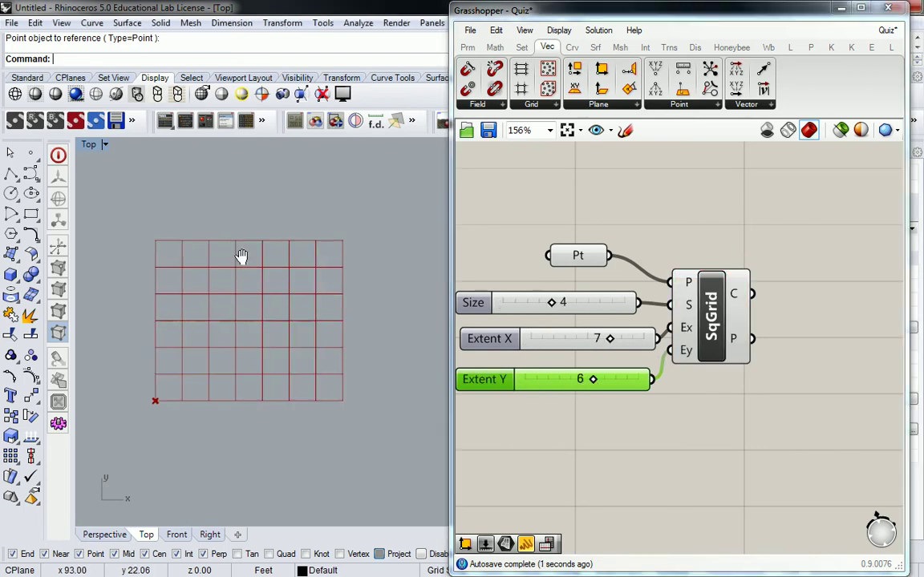
pyautogui.moveTo(728, 331); pyautogui.dragTo(755, 343)
pyautogui.click(746, 237)
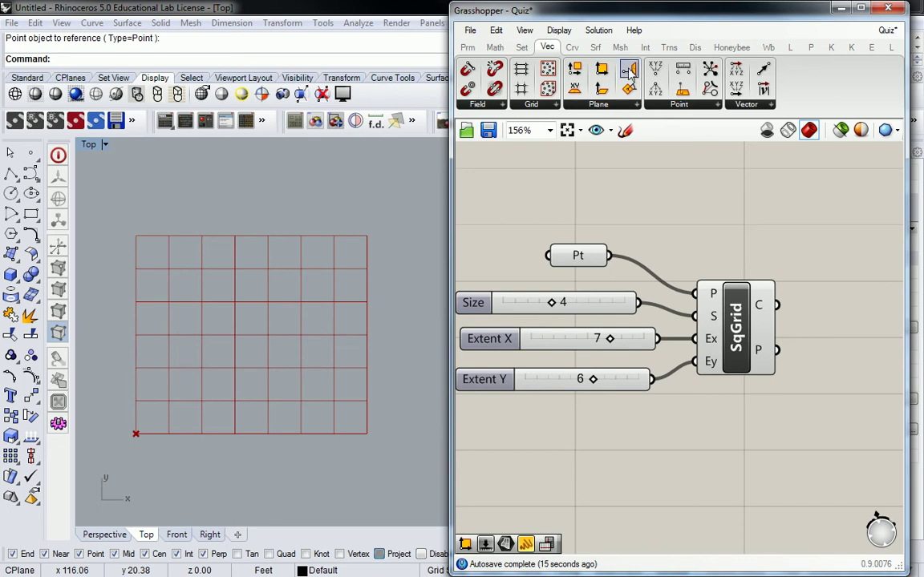
# - Add a Circle component with plane and radius inputs on the output side of the SqGrid component
pyautogui.click(572, 47)
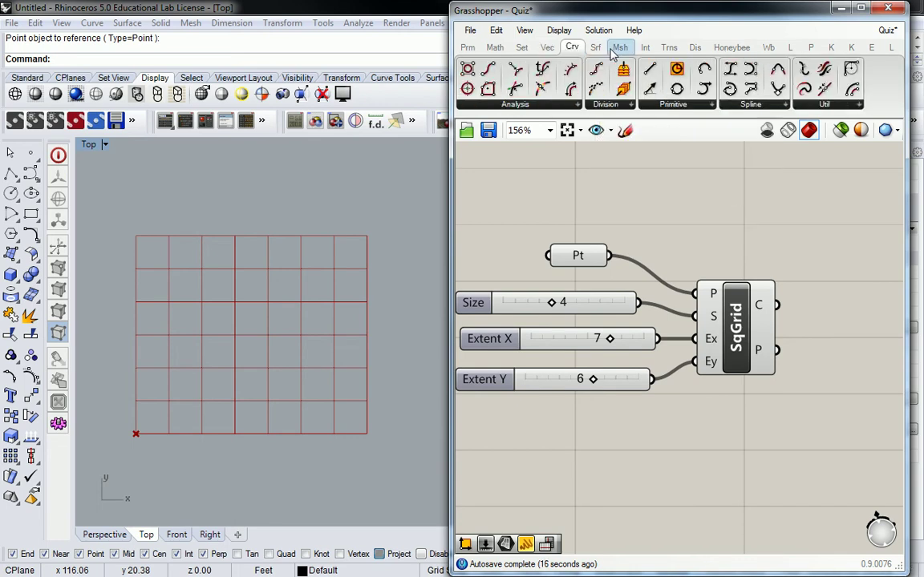
pyautogui.click(674, 104)
pyautogui.click(676, 232)
pyautogui.click(854, 311)
pyautogui.moveTo(854, 311); pyautogui.dragTo(771, 286, button='right')
pyautogui.moveTo(771, 279); pyautogui.dragTo(815, 323)
pyautogui.click(810, 274)
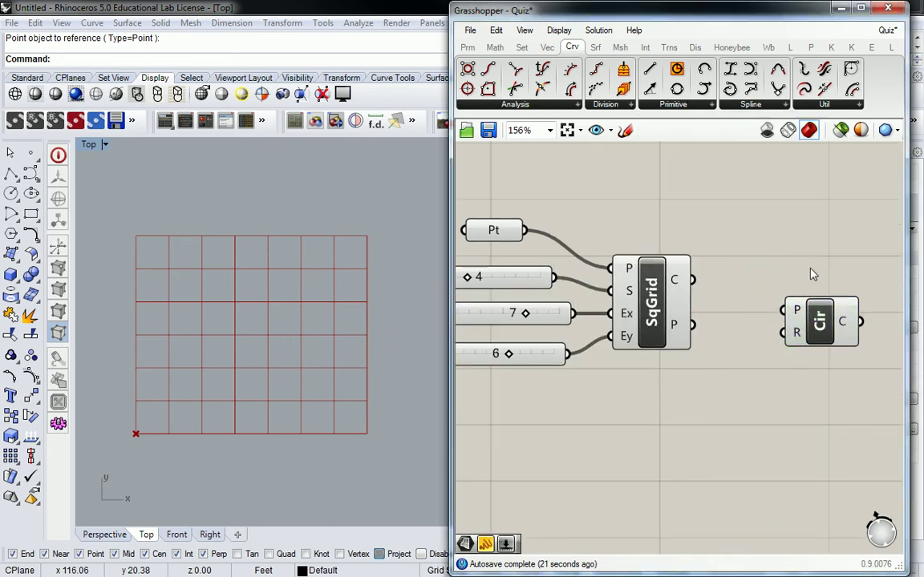
# - Align the Circle component with SqGrid and connect the grid's points (P) output to the circle's plane (P) input
pyautogui.click(672, 105)
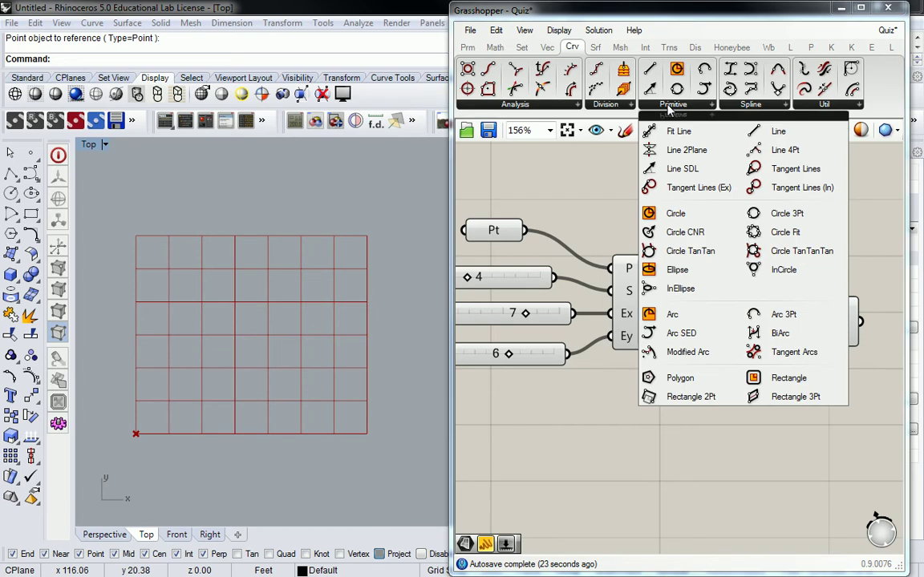
pyautogui.moveTo(598, 199); pyautogui.dragTo(571, 157, button='right')
pyautogui.click(799, 290)
pyautogui.moveTo(799, 290); pyautogui.dragTo(805, 298)
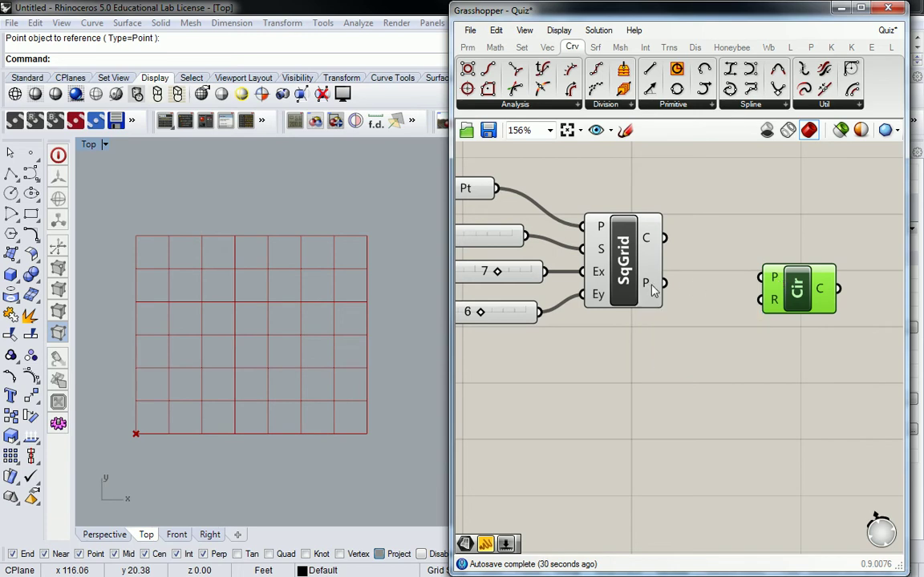
pyautogui.moveTo(654, 290); pyautogui.dragTo(793, 293)
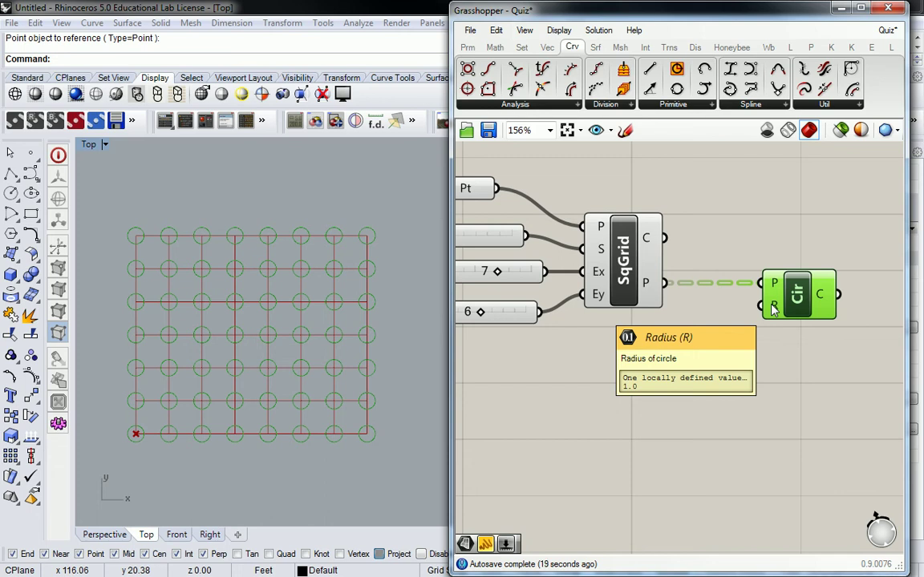
pyautogui.click(469, 48)
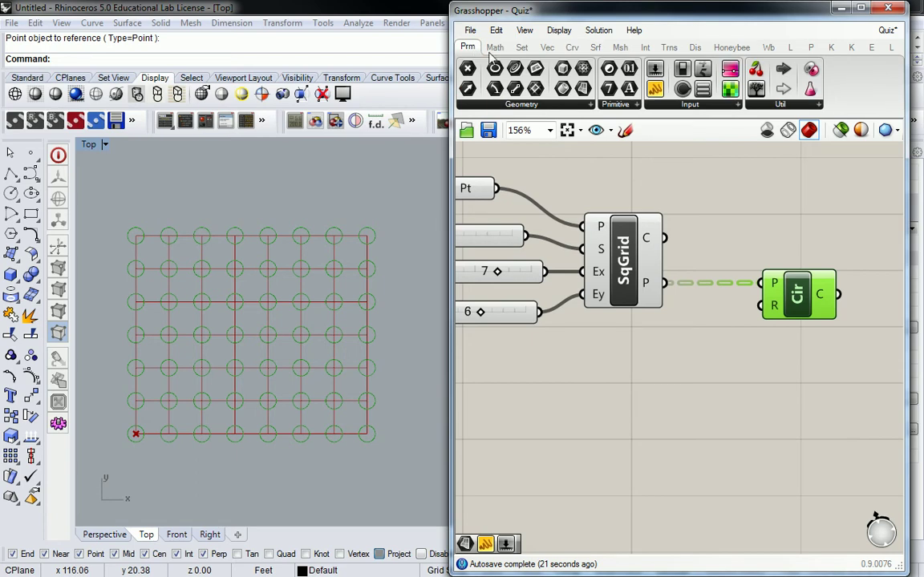
pyautogui.moveTo(655, 88); pyautogui.dragTo(665, 390)
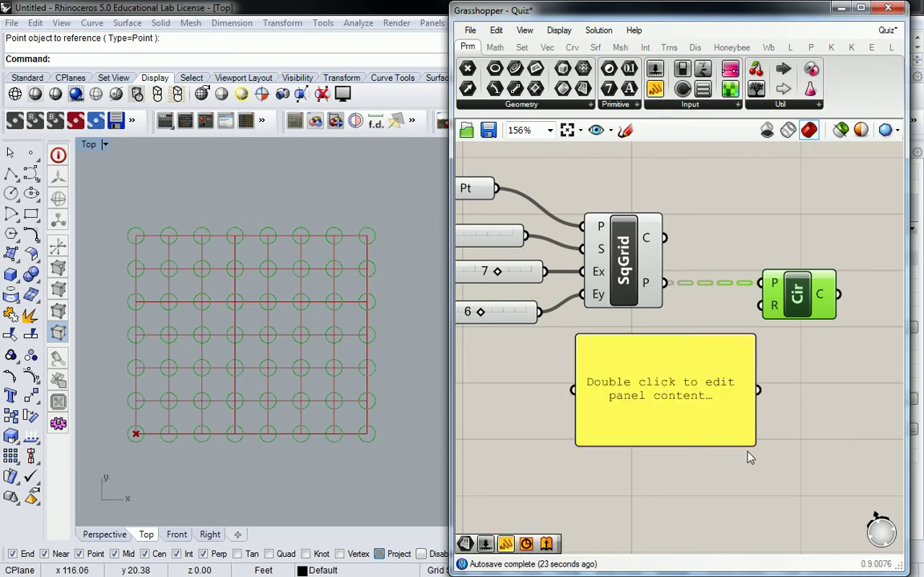
pyautogui.moveTo(755, 446); pyautogui.dragTo(671, 367)
pyautogui.click(623, 356)
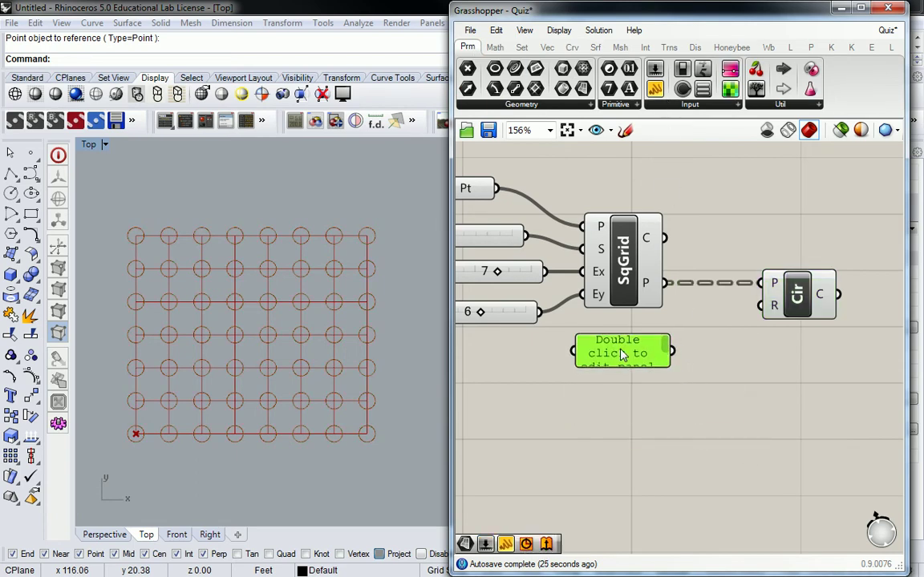
pyautogui.doubleClick(623, 356)
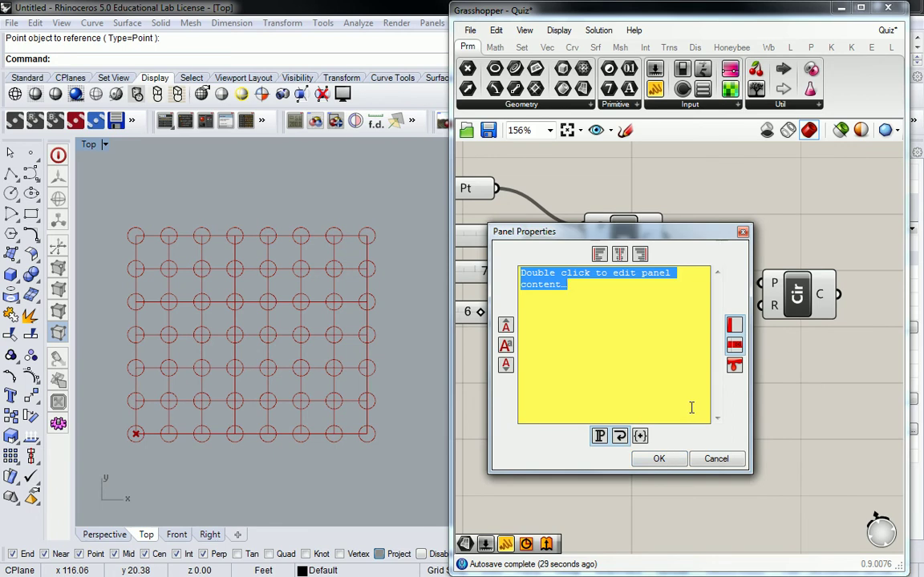
pyautogui.click(658, 458)
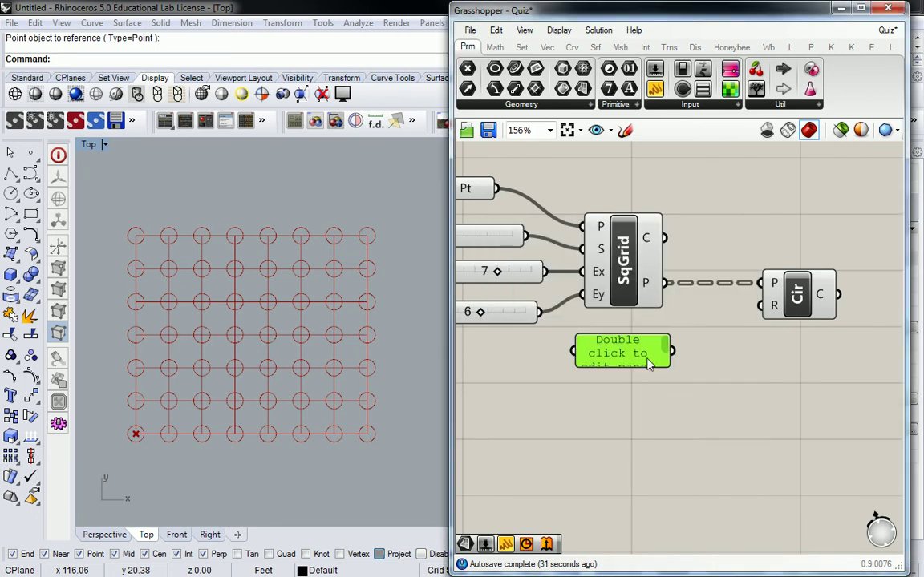
pyautogui.press('Delete')
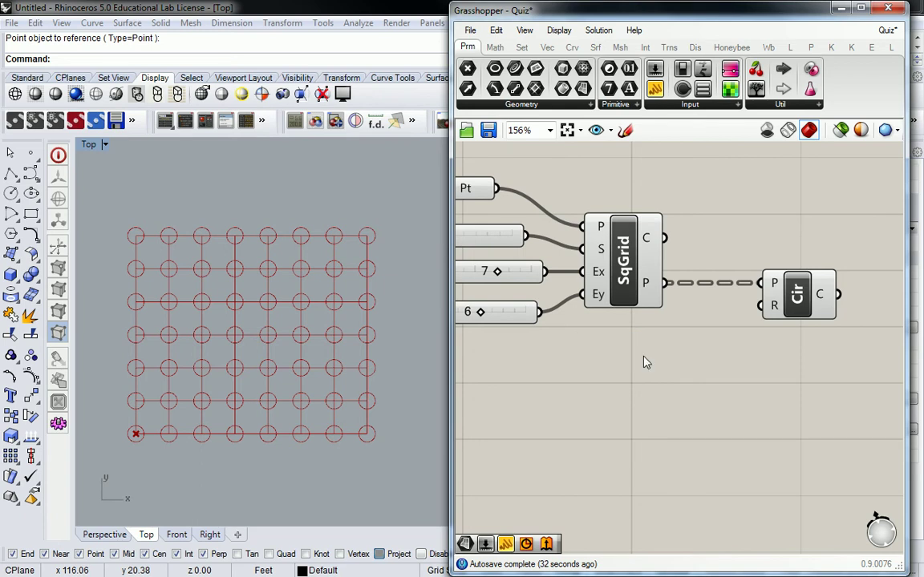
# - Add a Construct Domain component and place it beneath the SqGrid component
pyautogui.click(495, 46)
pyautogui.click(497, 105)
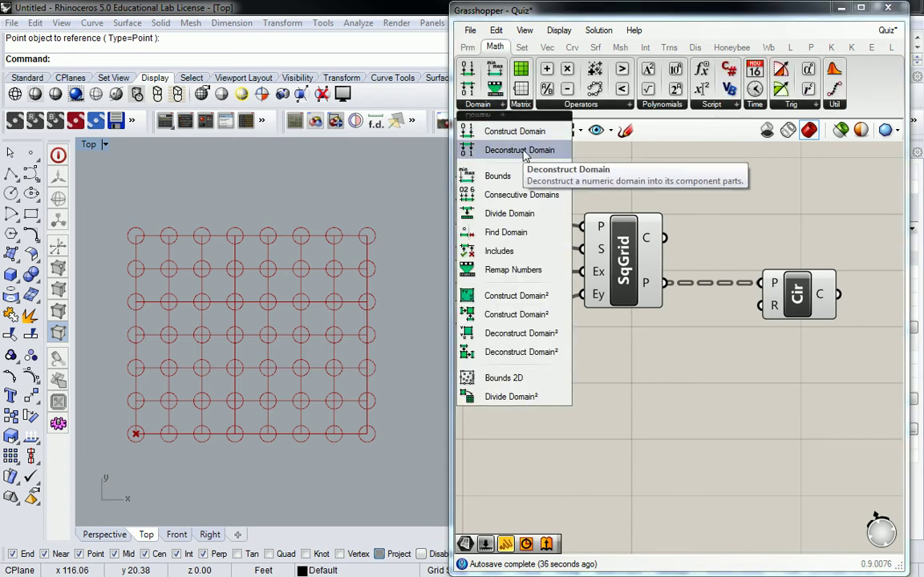
pyautogui.click(491, 131)
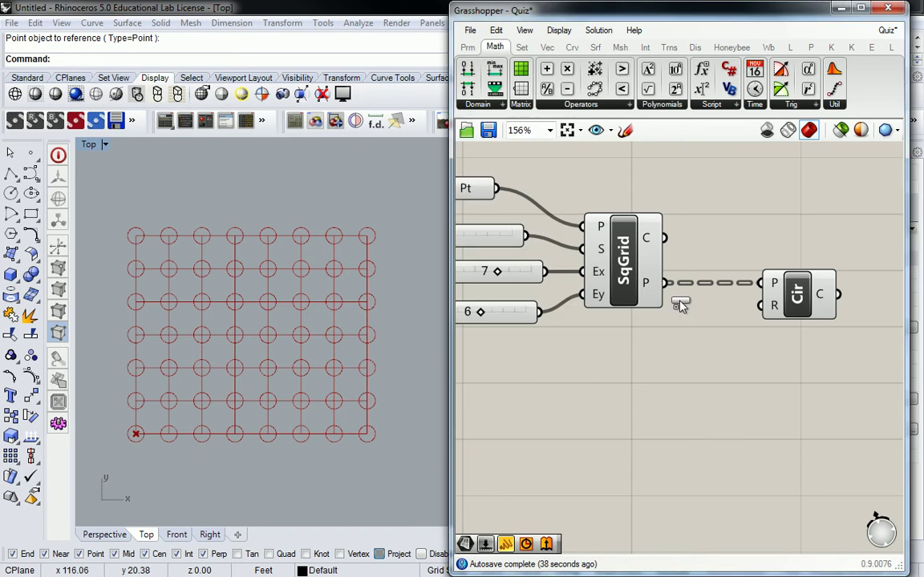
pyautogui.click(705, 373)
pyautogui.moveTo(706, 373); pyautogui.dragTo(652, 381)
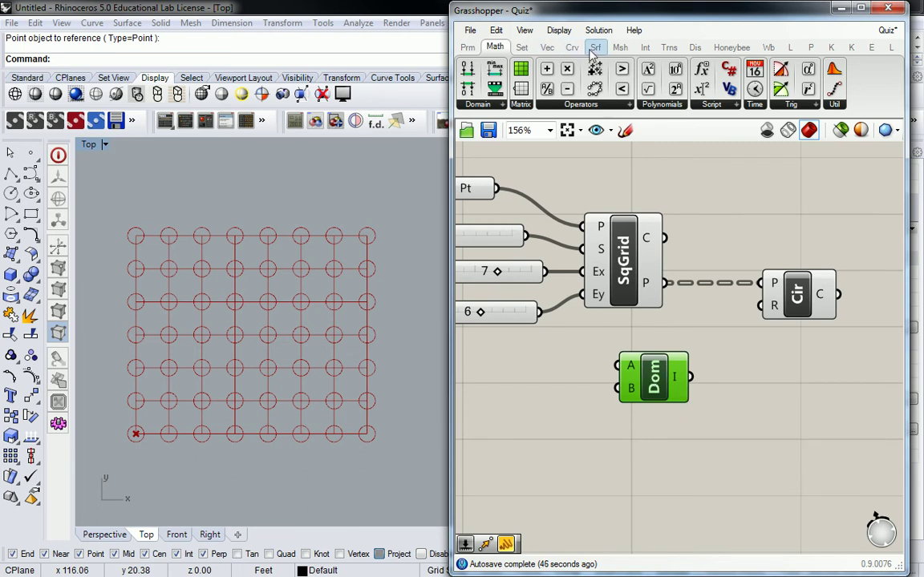
# - Add a Range component beneath the space between SqGrid and Circle, and move the Construct Domain component lower on its input side
pyautogui.click(546, 48)
pyautogui.click(522, 48)
pyautogui.click(592, 104)
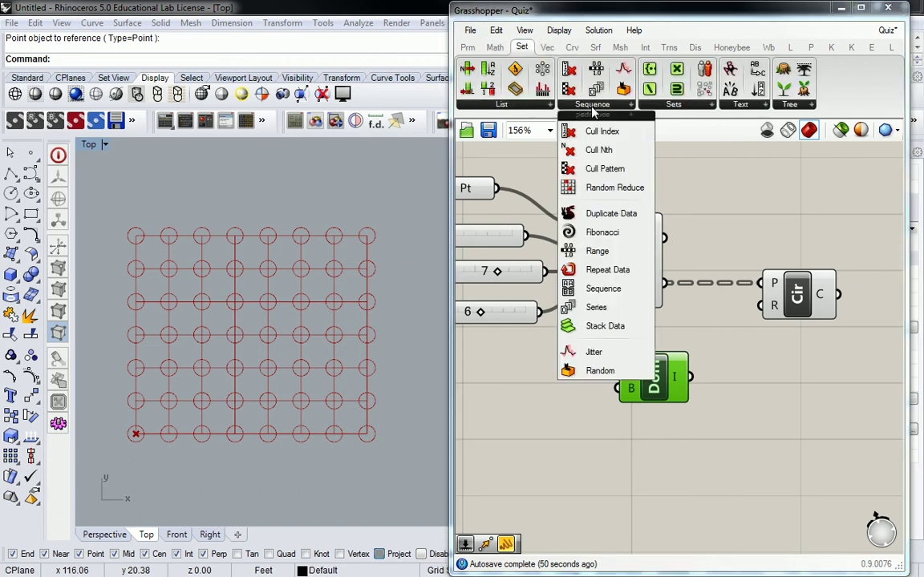
pyautogui.click(599, 251)
pyautogui.click(706, 421)
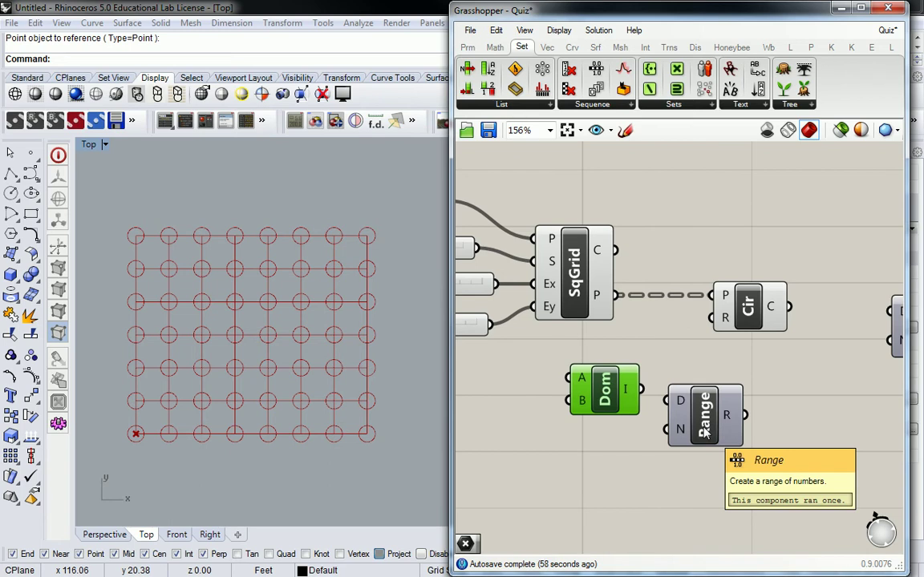
pyautogui.moveTo(603, 390); pyautogui.dragTo(591, 512)
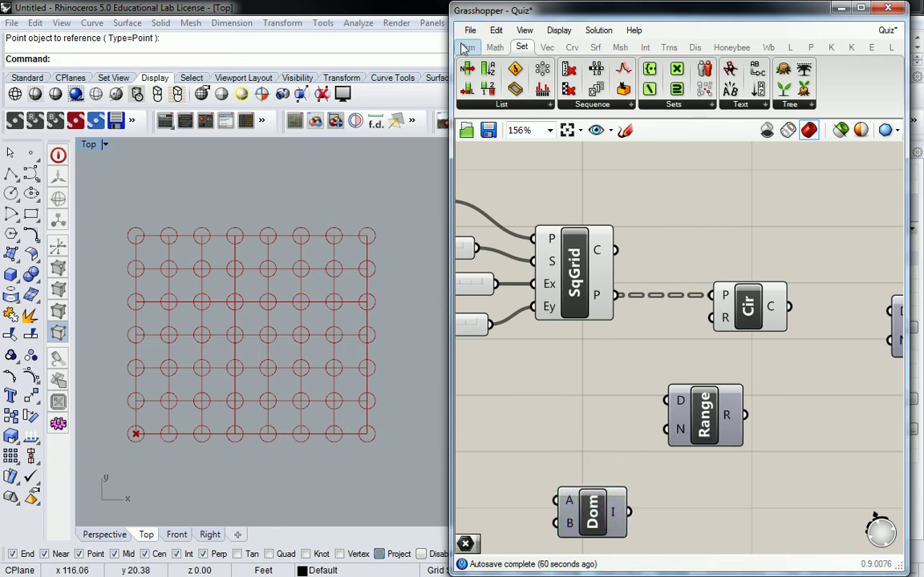
pyautogui.moveTo(575, 390); pyautogui.dragTo(672, 374, button='right')
pyautogui.click(577, 317)
pyautogui.keyDown('alt'); pyautogui.moveTo(577, 318); pyautogui.dragTo(776, 389); pyautogui.keyUp('alt')
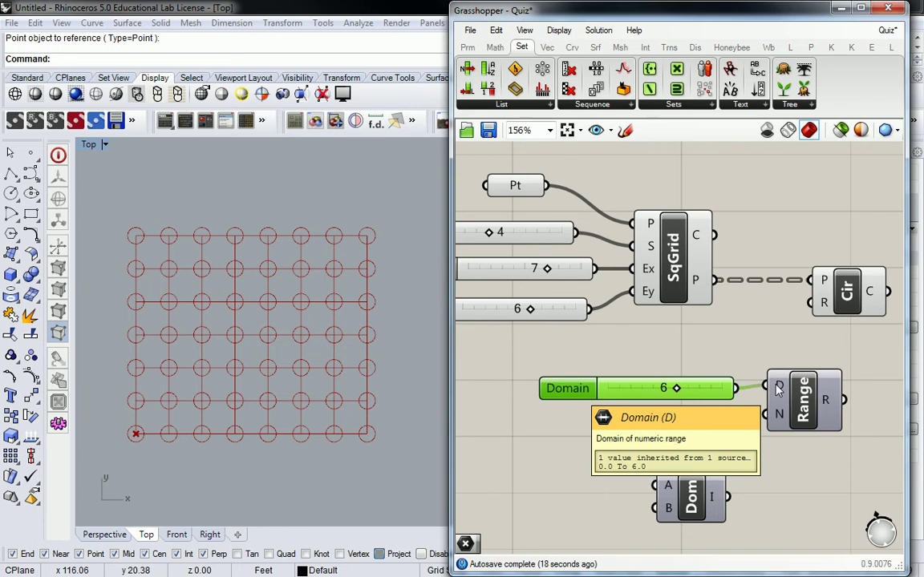
pyautogui.press('Delete')
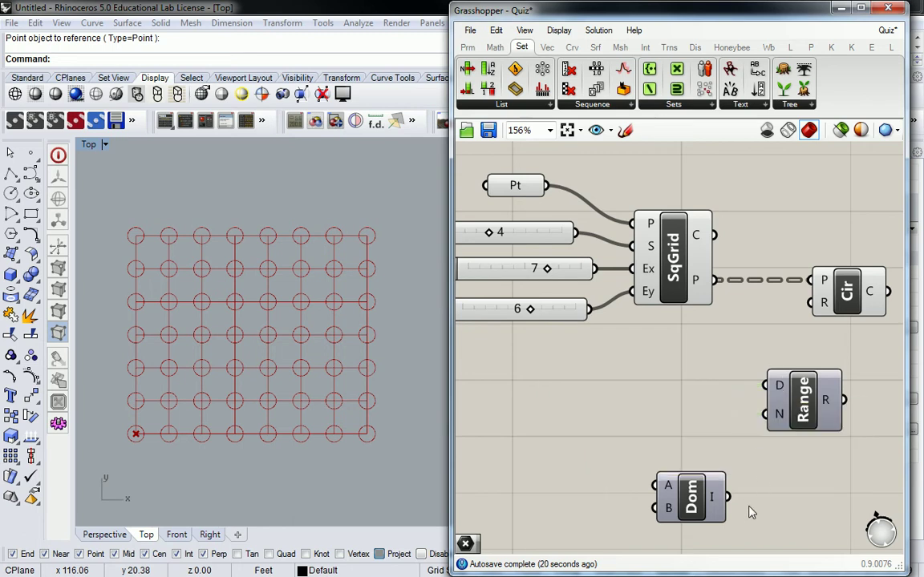
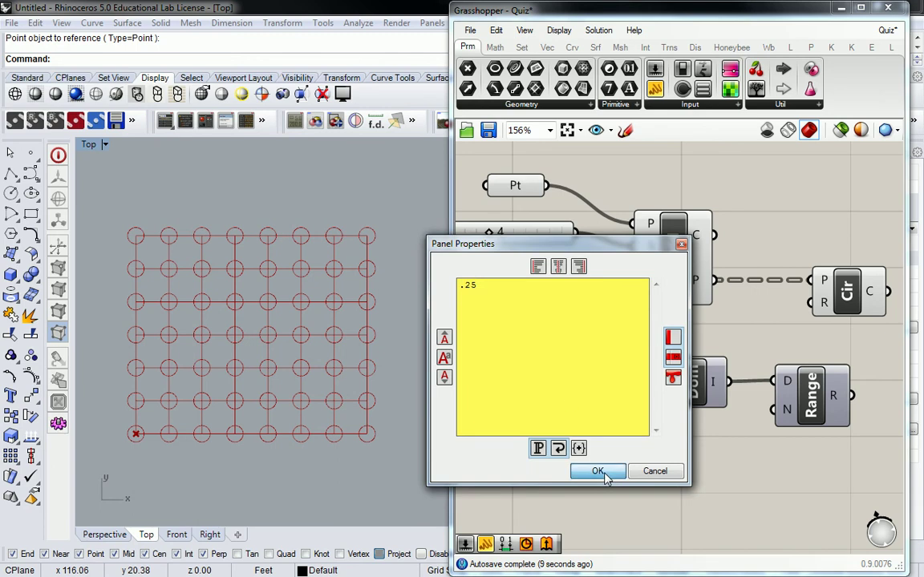
# - Connect the .25 panel to the Construct Domain's start (A) input and place the panel close to the component
pyautogui.moveTo(594, 364); pyautogui.dragTo(656, 370)
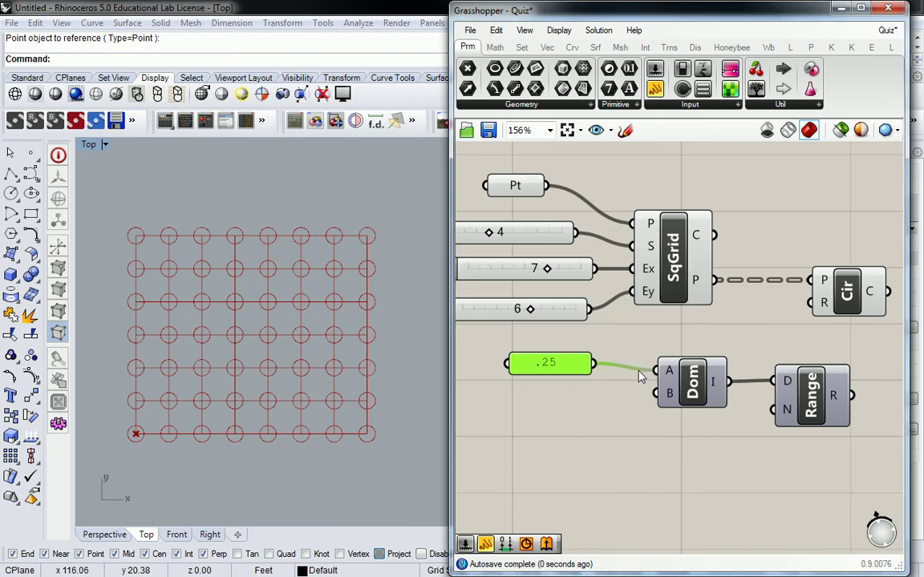
pyautogui.moveTo(578, 374); pyautogui.dragTo(622, 379)
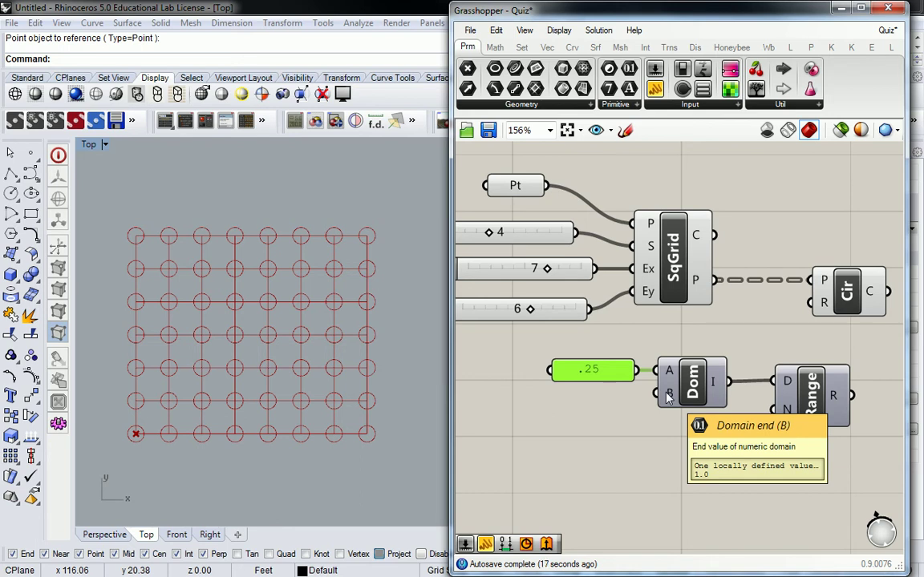
pyautogui.keyDown('alt'); pyautogui.moveTo(614, 375); pyautogui.dragTo(618, 413); pyautogui.keyUp('alt')
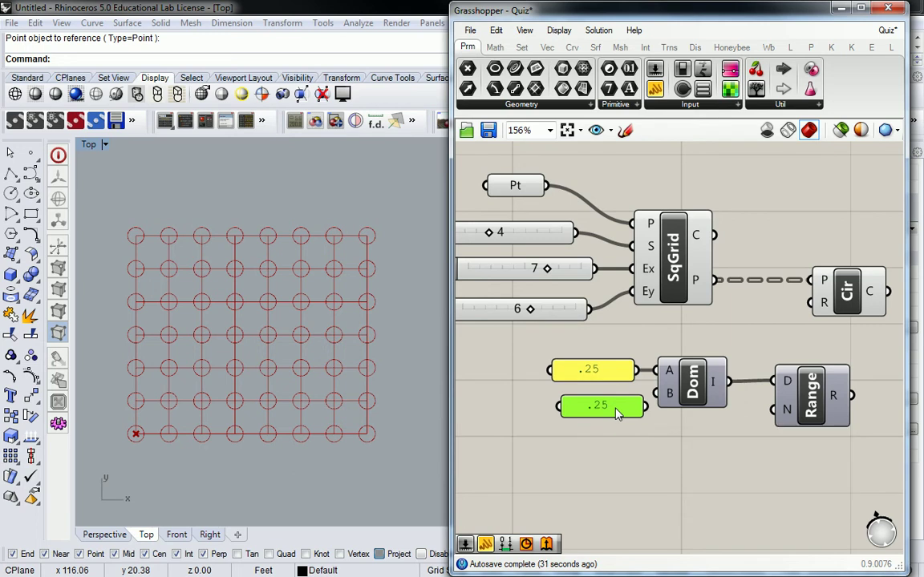
pyautogui.press('Delete')
# - Move the .25 panel, Construct Domain and connected Range component together farther below the SqGrid component
pyautogui.moveTo(647, 406); pyautogui.dragTo(627, 370, button='right')
pyautogui.moveTo(858, 397); pyautogui.dragTo(506, 324)
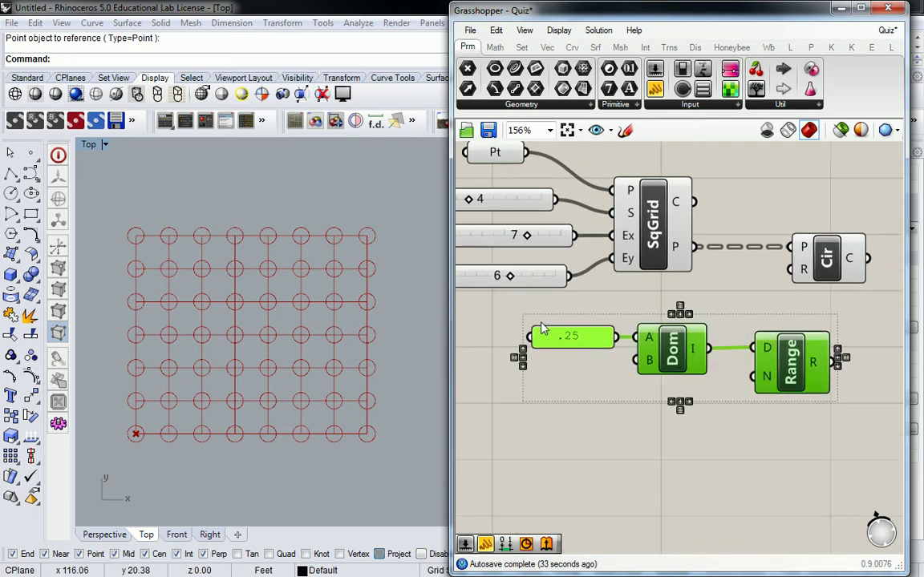
pyautogui.moveTo(607, 329); pyautogui.dragTo(677, 376)
pyautogui.click(598, 311)
# - Add a Division component and place it directly beneath the .25 panel
pyautogui.moveTo(598, 312); pyautogui.dragTo(753, 296, button='right')
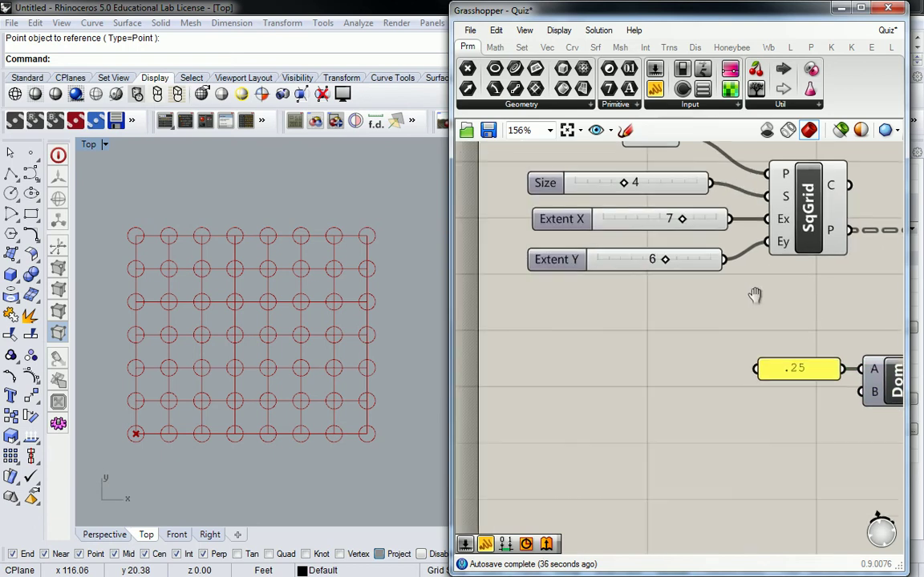
pyautogui.click(554, 183)
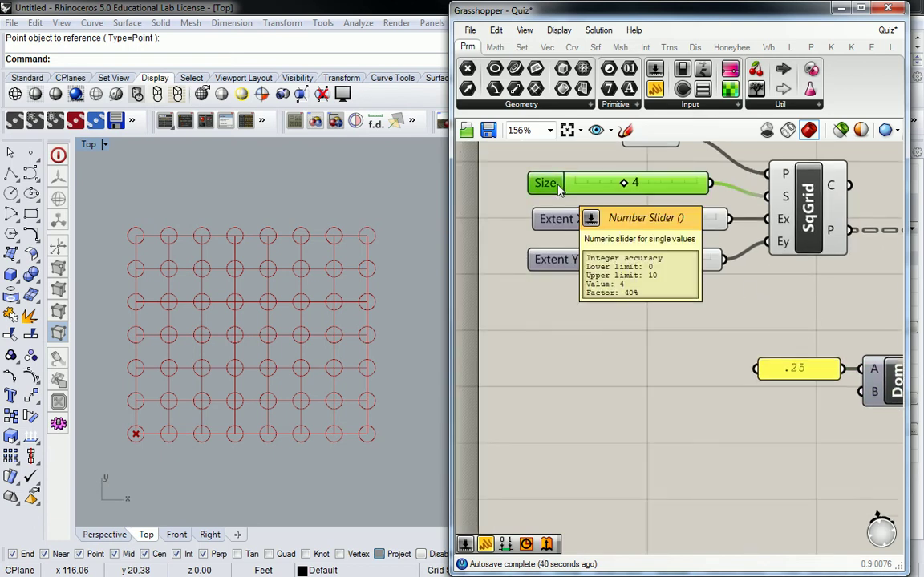
pyautogui.click(671, 292)
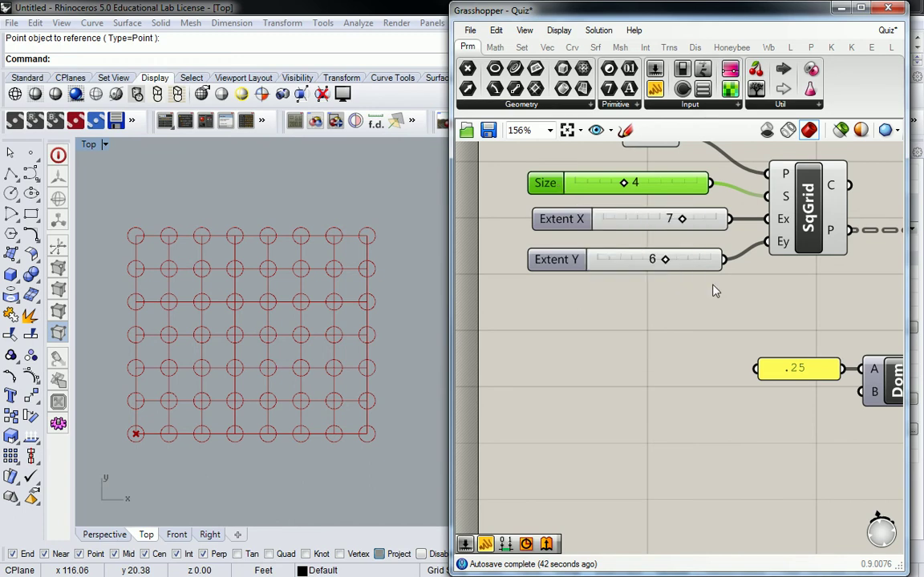
pyautogui.moveTo(670, 291); pyautogui.dragTo(645, 290, button='right')
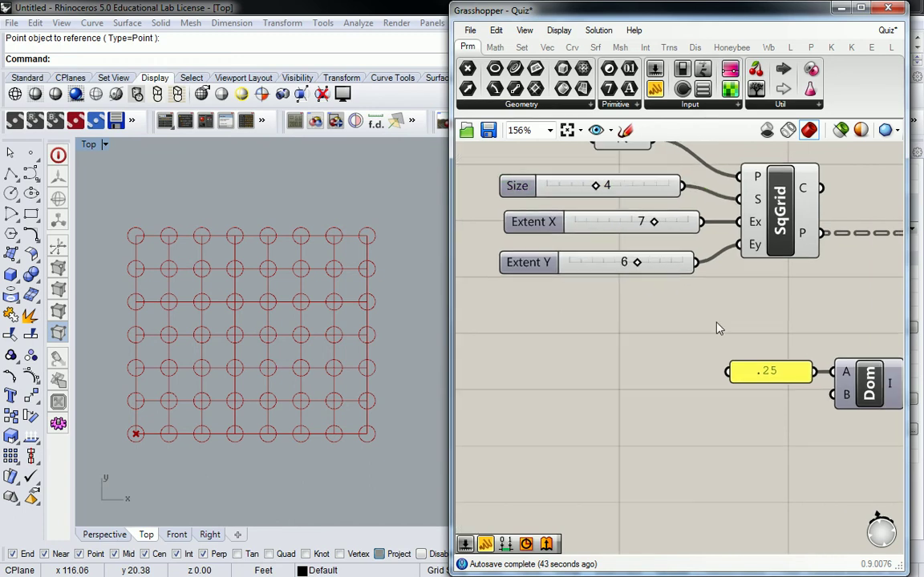
pyautogui.click(495, 46)
pyautogui.click(567, 105)
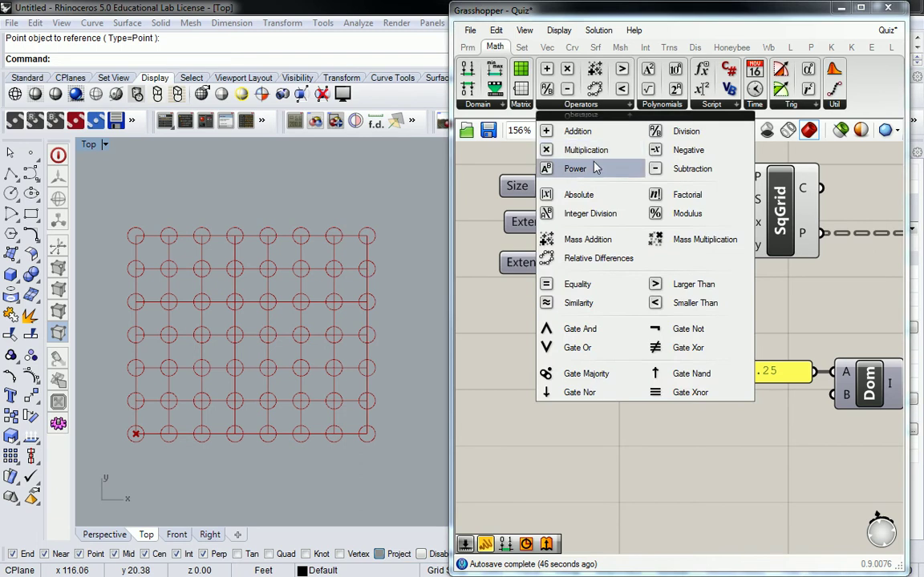
pyautogui.click(682, 132)
pyautogui.click(718, 345)
pyautogui.moveTo(718, 345); pyautogui.dragTo(768, 426)
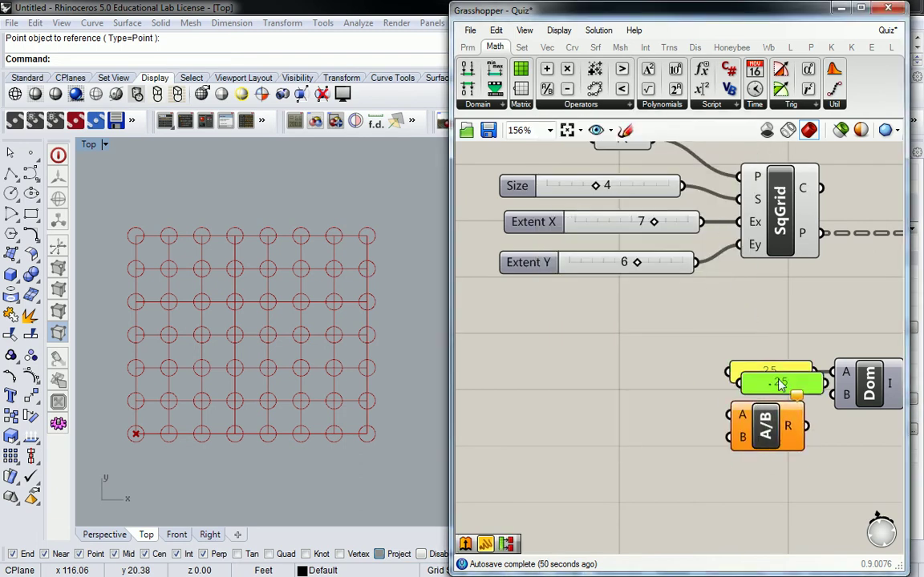
# - Duplicate the .25 panel on the input side of the Division component and set the copy's value to 2
pyautogui.keyDown('alt'); pyautogui.moveTo(781, 379); pyautogui.dragTo(666, 447); pyautogui.keyUp('alt')
pyautogui.doubleClick(665, 447)
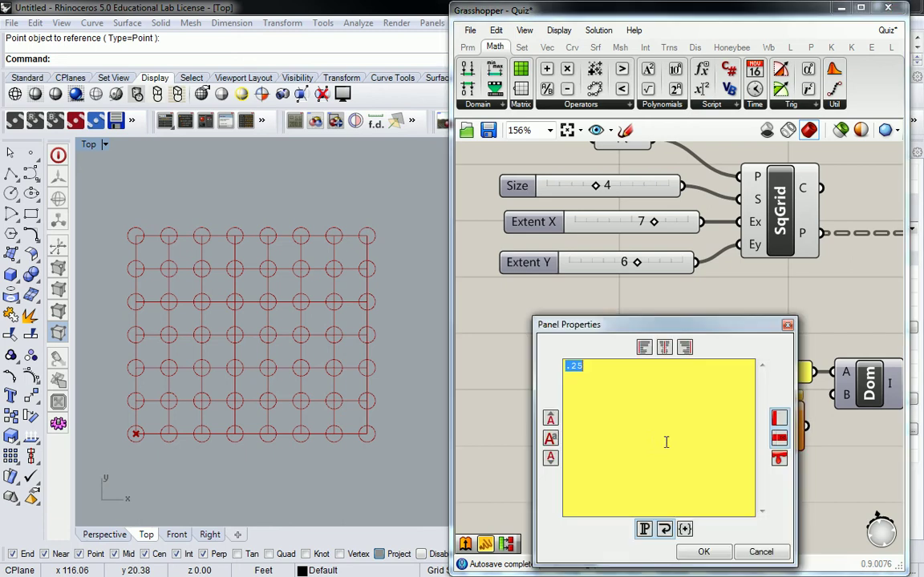
pyautogui.write('2')
pyautogui.click(700, 553)
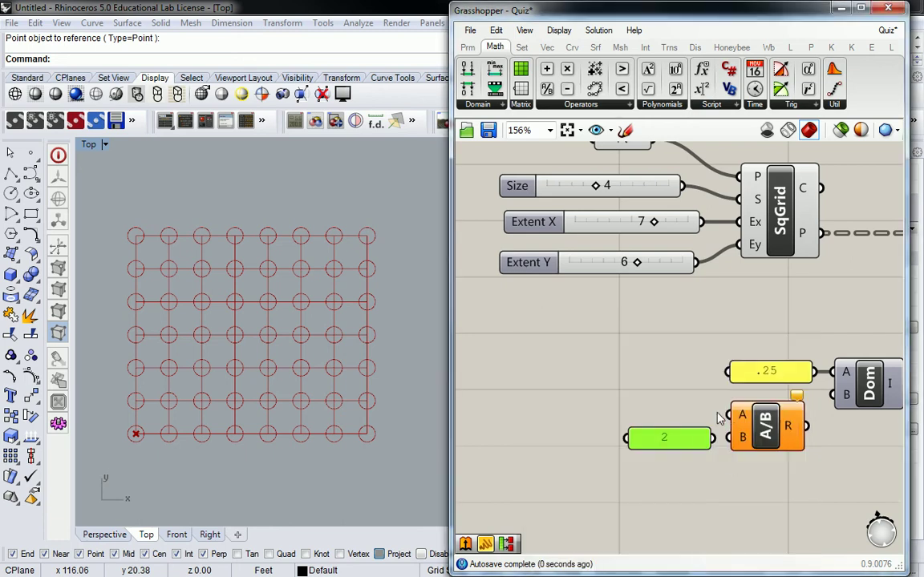
# - Connect the Size slider to the Division's A input and the 2 panel to its B input
pyautogui.moveTo(681, 186); pyautogui.dragTo(738, 416)
pyautogui.moveTo(781, 411); pyautogui.dragTo(694, 394, button='right')
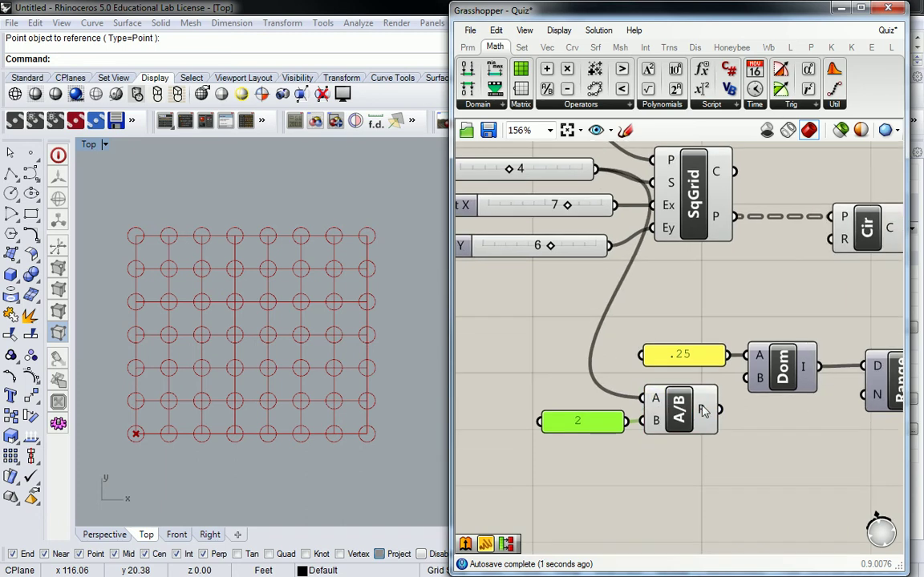
pyautogui.moveTo(702, 410)
# - Set the Size slider to 7 and connect the Division result (R) to the Construct Domain's end (B) input
pyautogui.moveTo(509, 171); pyautogui.dragTo(545, 170)
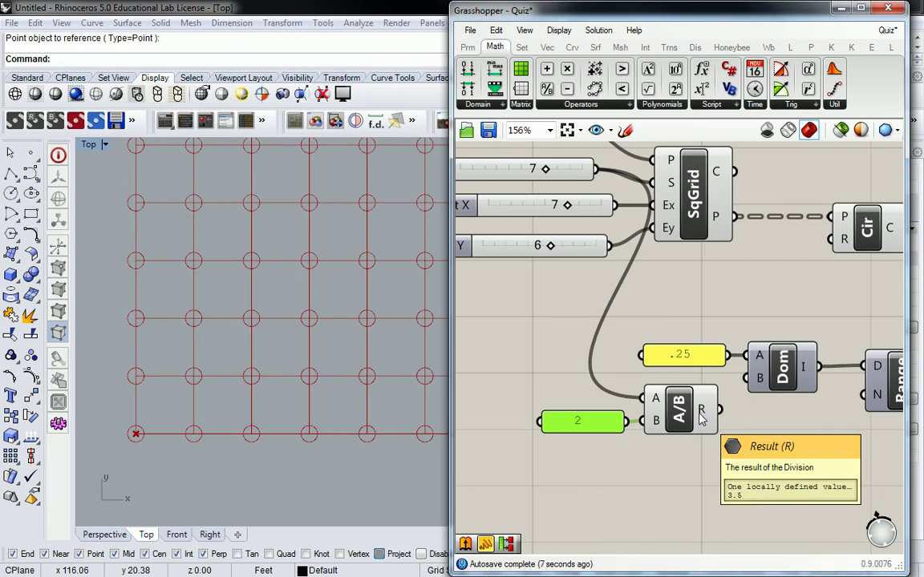
pyautogui.moveTo(720, 411); pyautogui.dragTo(745, 386)
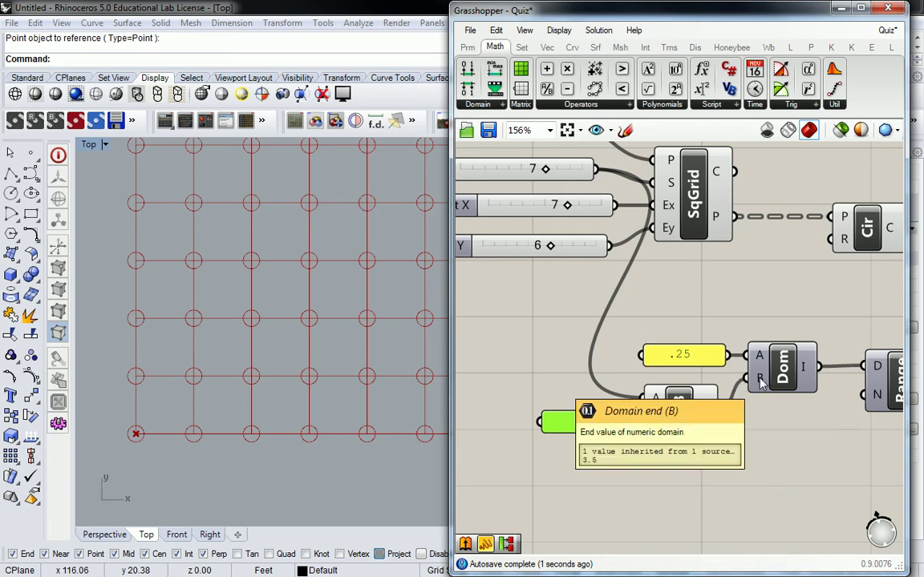
pyautogui.moveTo(811, 371)
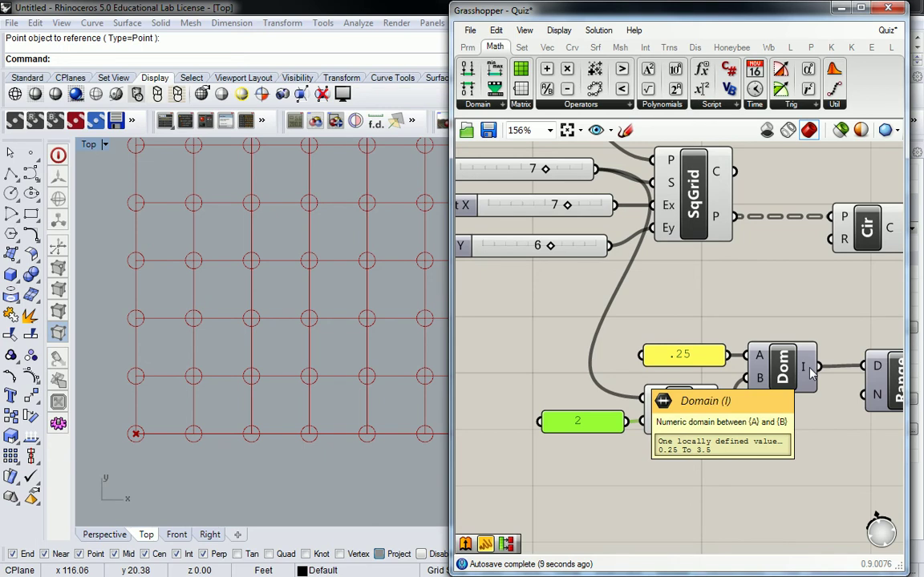
# - Delete the unconnected spare Range component beyond the Circle component
pyautogui.scroll(-3, 810, 368)
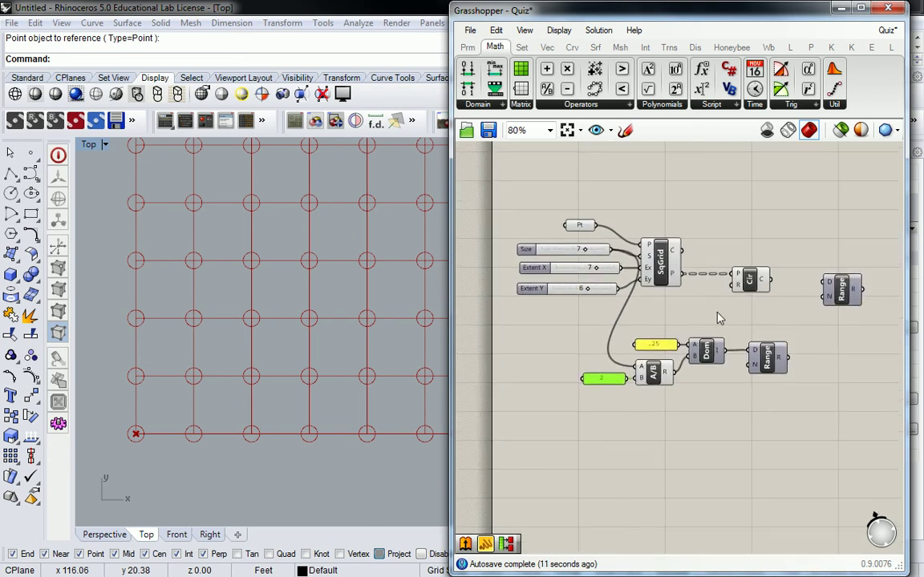
pyautogui.moveTo(794, 222)
pyautogui.mouseDown()
pyautogui.moveTo(754, 310)
pyautogui.moveTo(815, 281)
pyautogui.mouseUp()
pyautogui.click(707, 305)
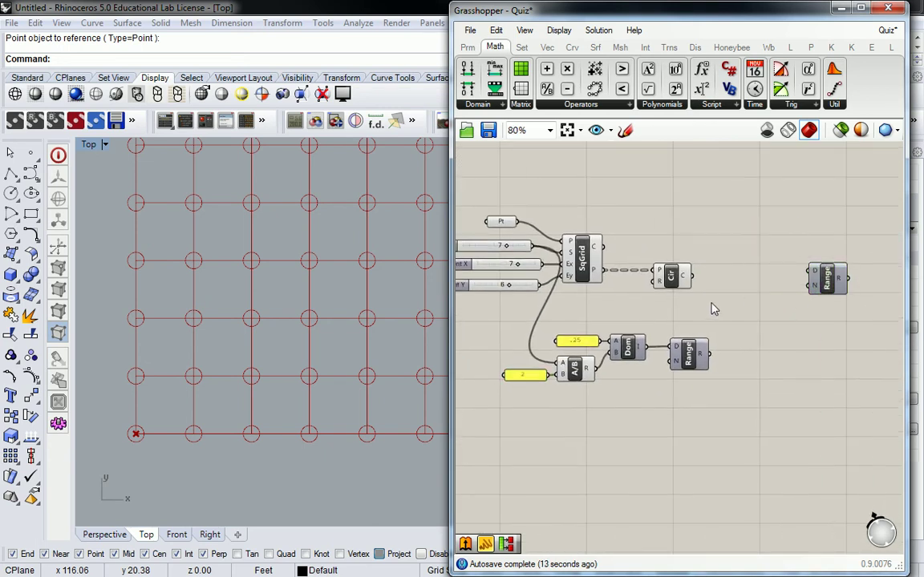
pyautogui.moveTo(698, 289); pyautogui.dragTo(711, 289)
pyautogui.click(842, 279)
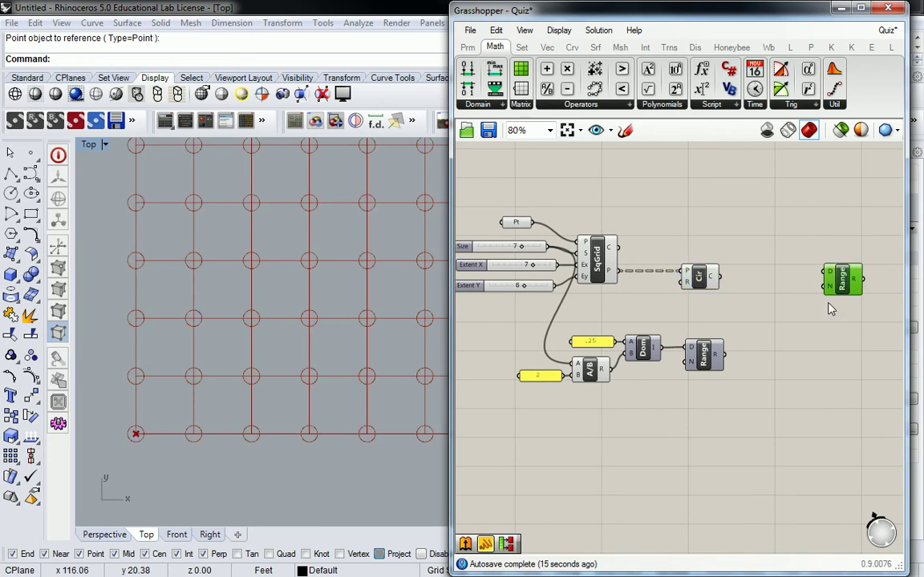
pyautogui.press('Delete')
# - Move the Circle component farther away from SqGrid, beyond the Range component
pyautogui.moveTo(830, 309); pyautogui.dragTo(874, 307, button='right')
pyautogui.moveTo(756, 277); pyautogui.dragTo(831, 273)
pyautogui.click(690, 312)
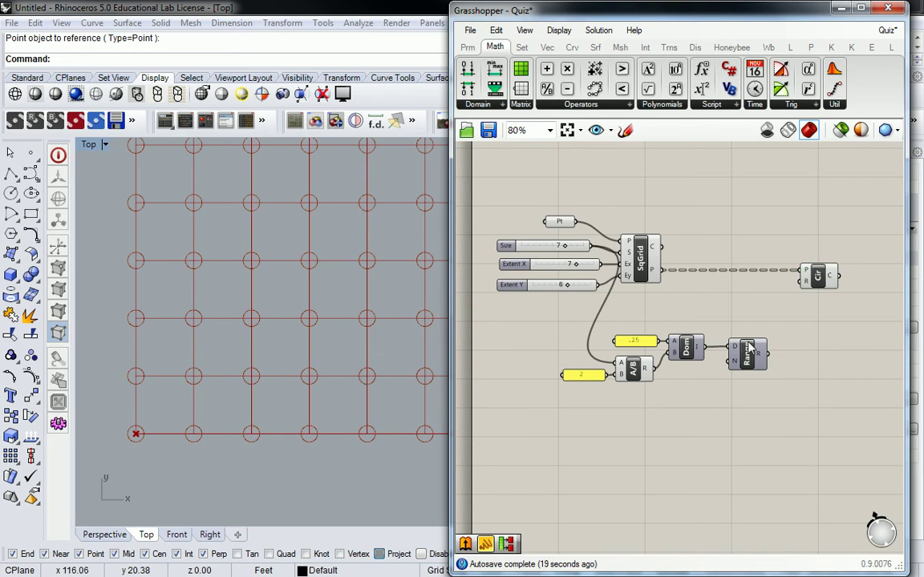
# - Connect a new panel to the Range's R output and lengthen it to show the complete list of values
pyautogui.scroll(3, 758, 332)
pyautogui.moveTo(762, 329); pyautogui.dragTo(712, 329, button='right')
pyautogui.click(467, 47)
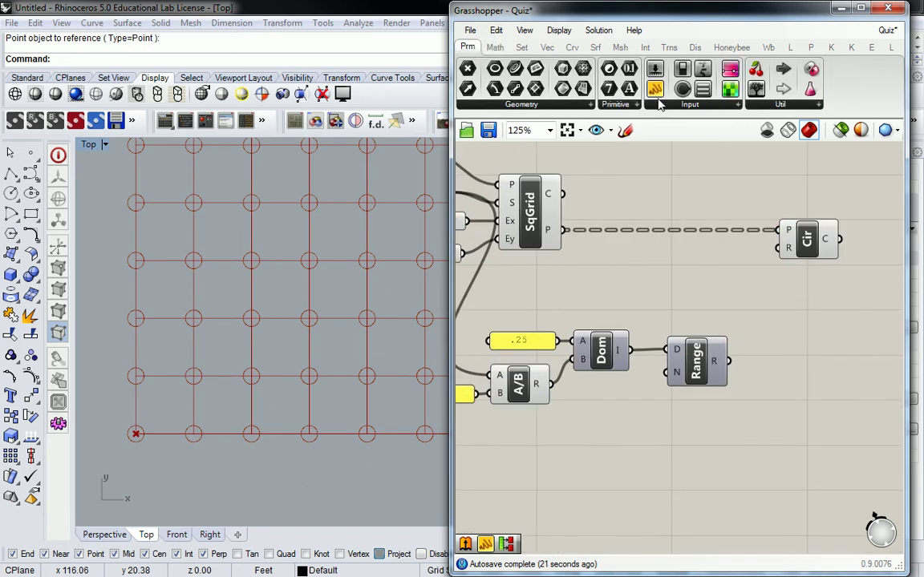
pyautogui.moveTo(655, 91); pyautogui.dragTo(882, 377)
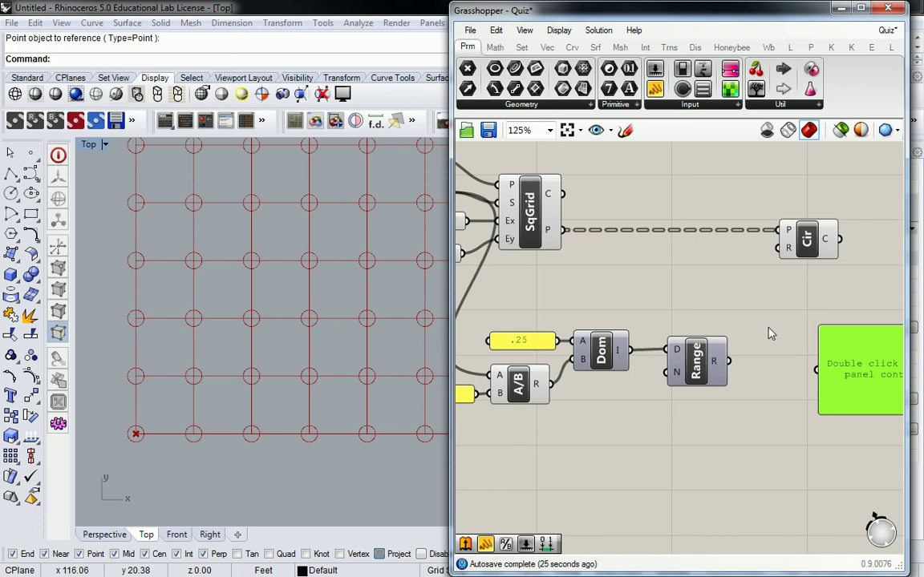
pyautogui.moveTo(728, 361); pyautogui.dragTo(816, 370)
pyautogui.moveTo(892, 403); pyautogui.dragTo(697, 303, button='right')
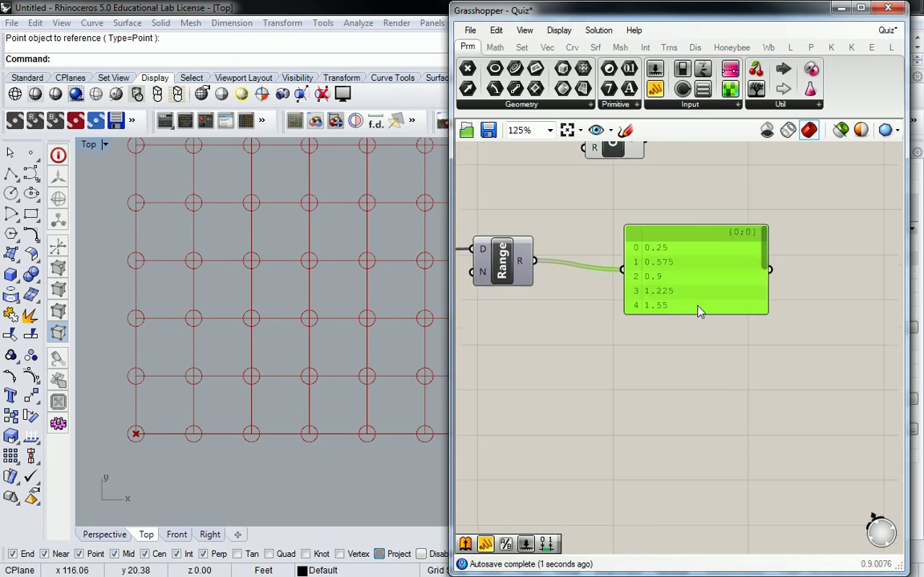
pyautogui.click(703, 321)
pyautogui.moveTo(702, 315); pyautogui.dragTo(709, 505)
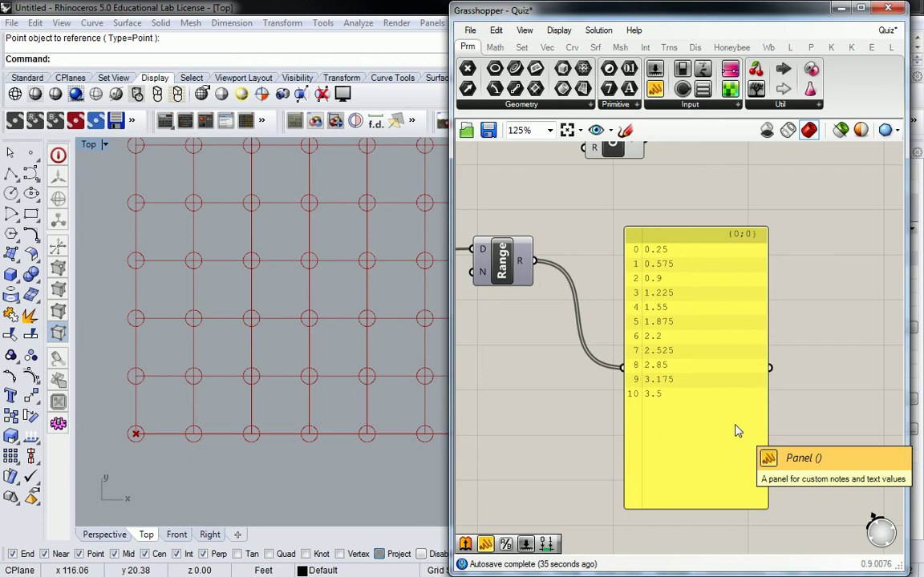
# - Add a List Length component near SqGrid and connect SqGrid's points (P) output to its list (L) input
pyautogui.moveTo(523, 303); pyautogui.dragTo(727, 291, button='right')
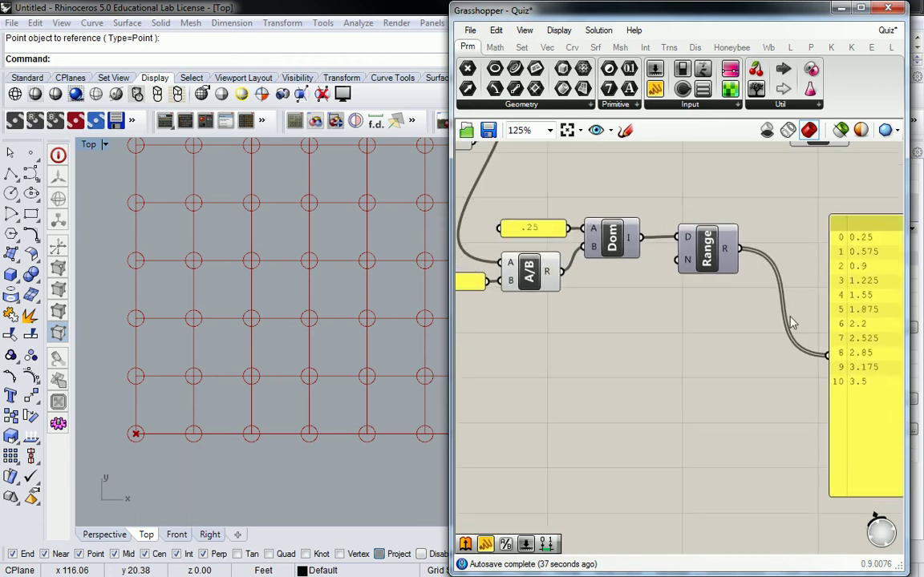
pyautogui.moveTo(685, 266)
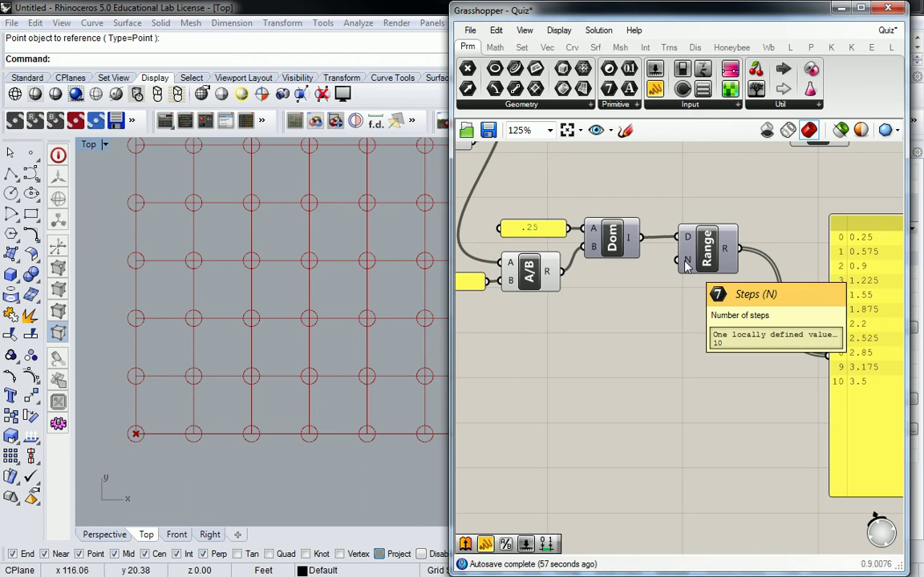
pyautogui.scroll(-1, 685, 265)
pyautogui.scroll(-1, 677, 274)
pyautogui.moveTo(664, 228); pyautogui.dragTo(708, 286, button='right')
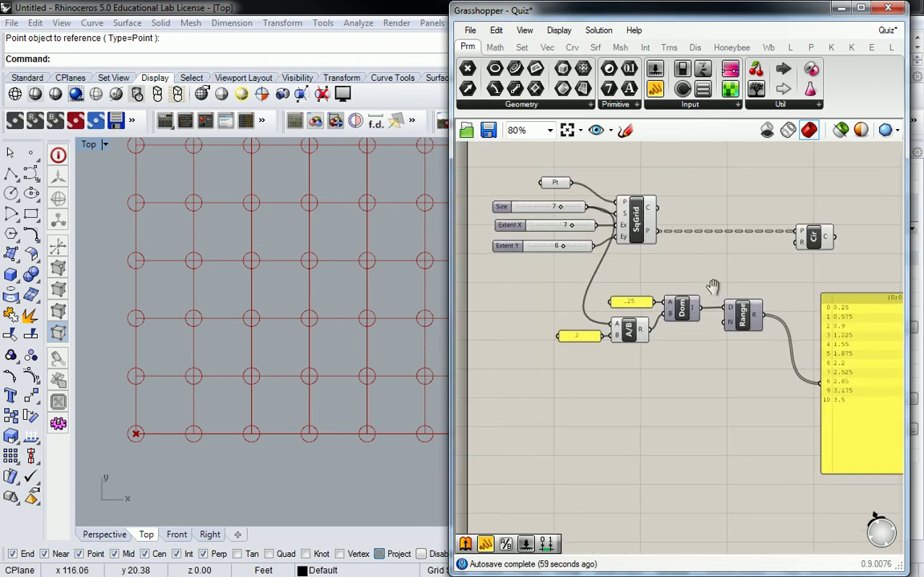
pyautogui.moveTo(656, 232)
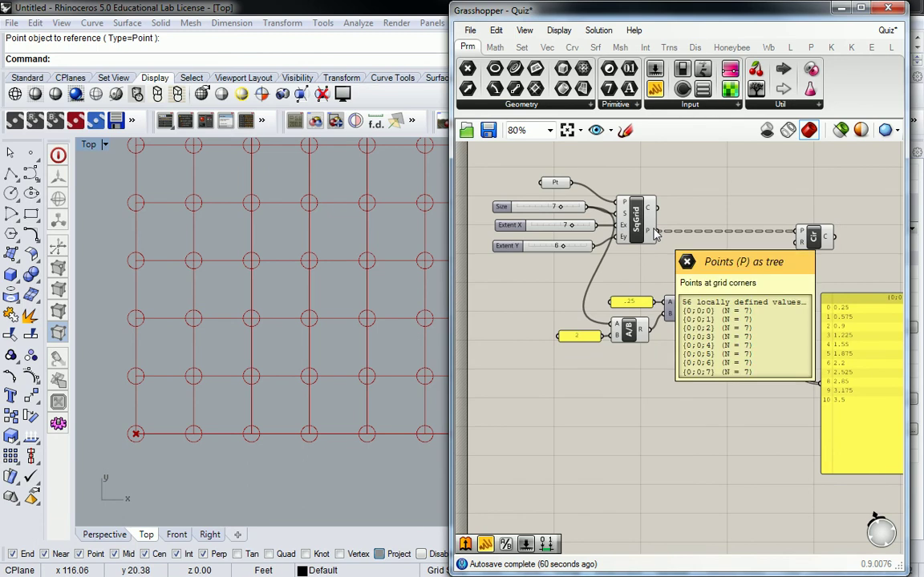
pyautogui.click(521, 48)
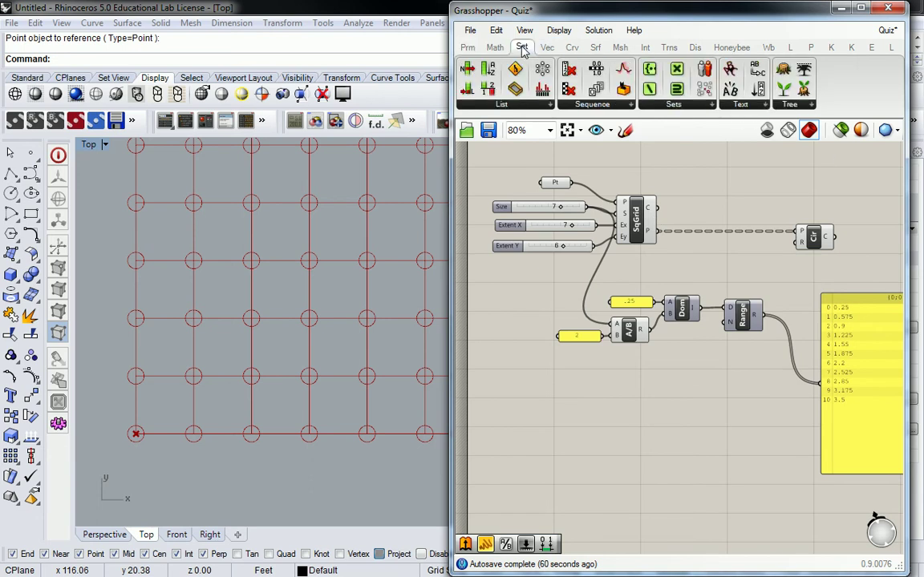
pyautogui.click(531, 103)
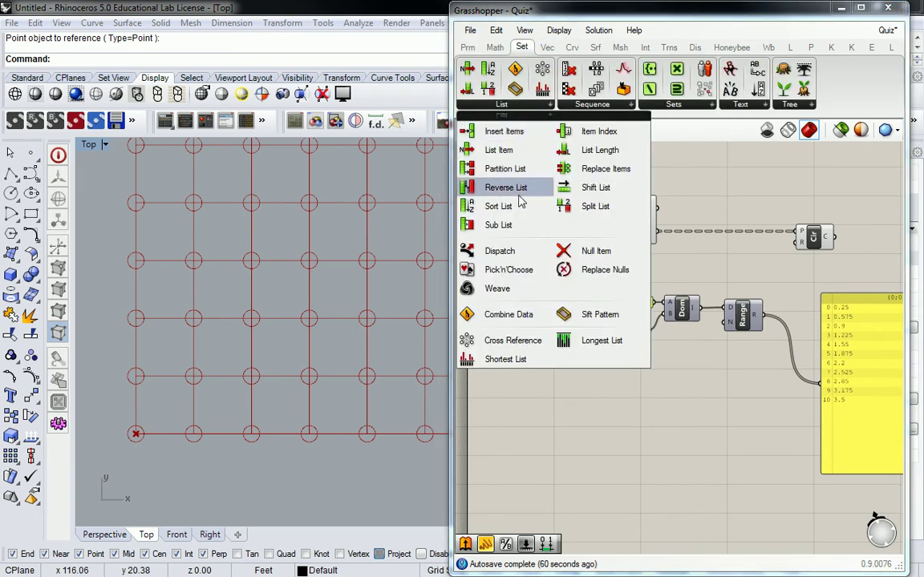
pyautogui.moveTo(591, 153); pyautogui.dragTo(622, 257)
pyautogui.moveTo(678, 245); pyautogui.dragTo(628, 244, button='right')
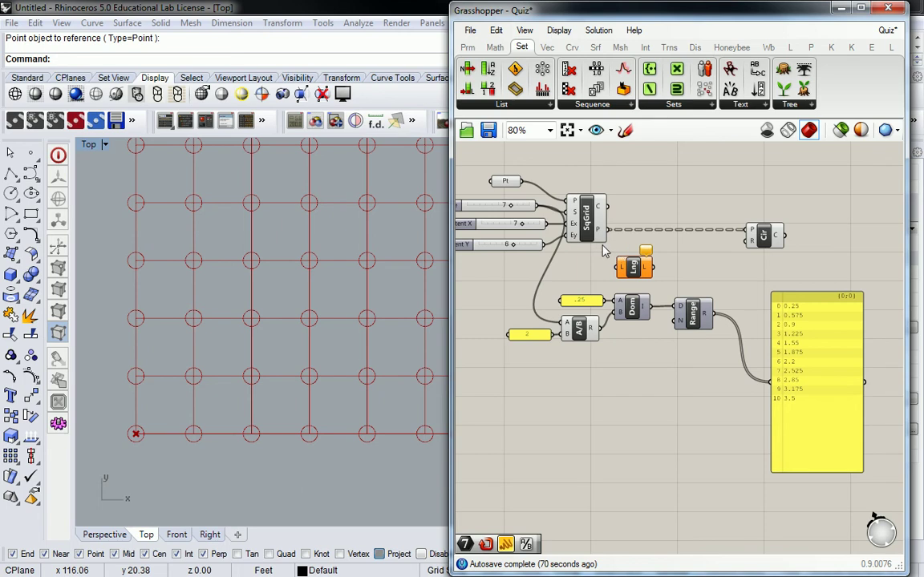
pyautogui.moveTo(600, 231); pyautogui.dragTo(634, 267)
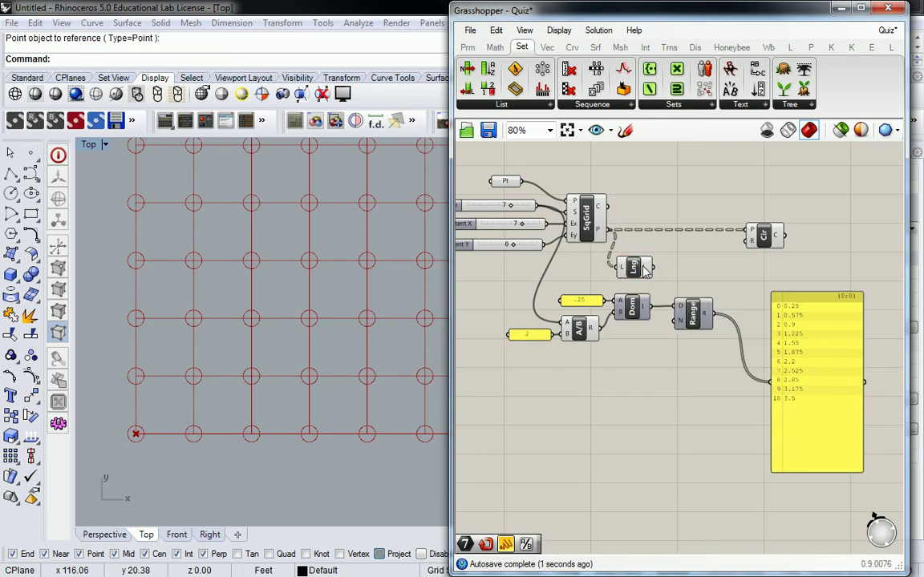
# - Connect the List Length output to the Range's steps (N) input, and enlarge the panel listing the Range values
pyautogui.moveTo(646, 270)
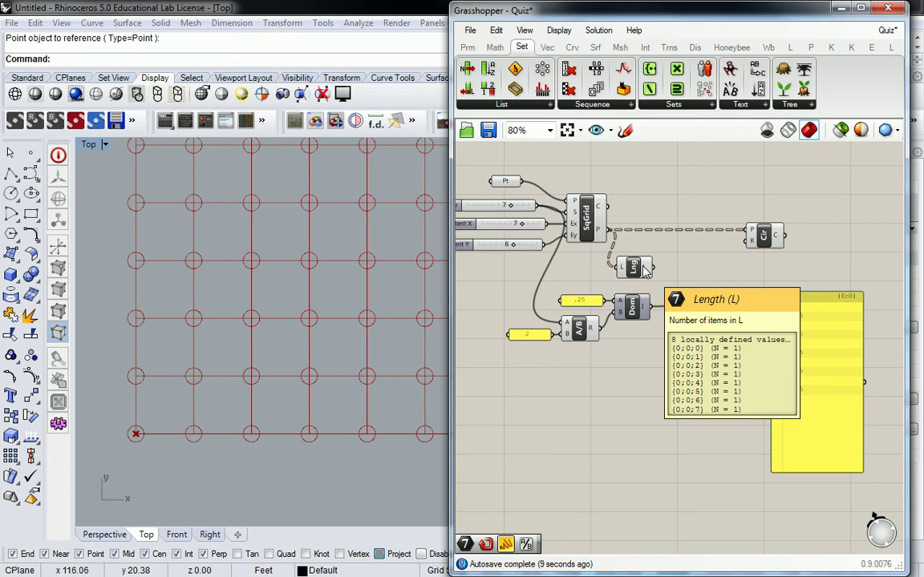
pyautogui.moveTo(653, 267); pyautogui.dragTo(676, 322)
pyautogui.moveTo(825, 354); pyautogui.dragTo(728, 314, button='right')
pyautogui.moveTo(752, 409); pyautogui.dragTo(742, 507)
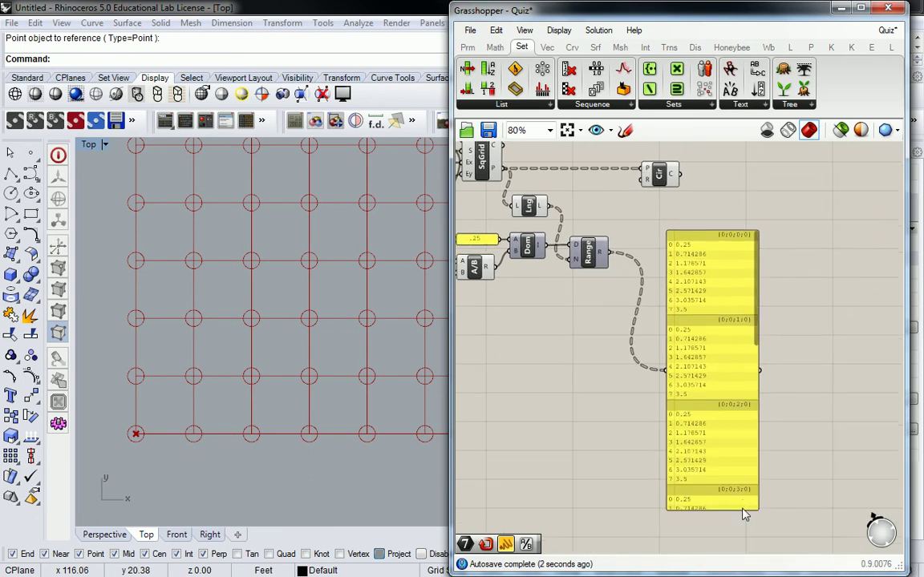
pyautogui.moveTo(758, 407); pyautogui.dragTo(787, 406)
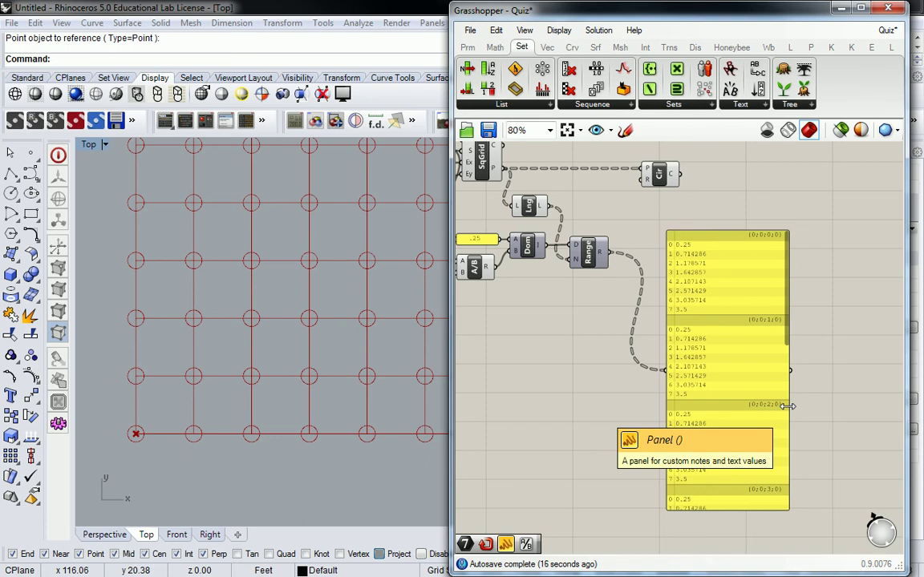
# - Connect the Range's R output to the Circle component's radius (R) input
pyautogui.moveTo(609, 252); pyautogui.dragTo(638, 186)
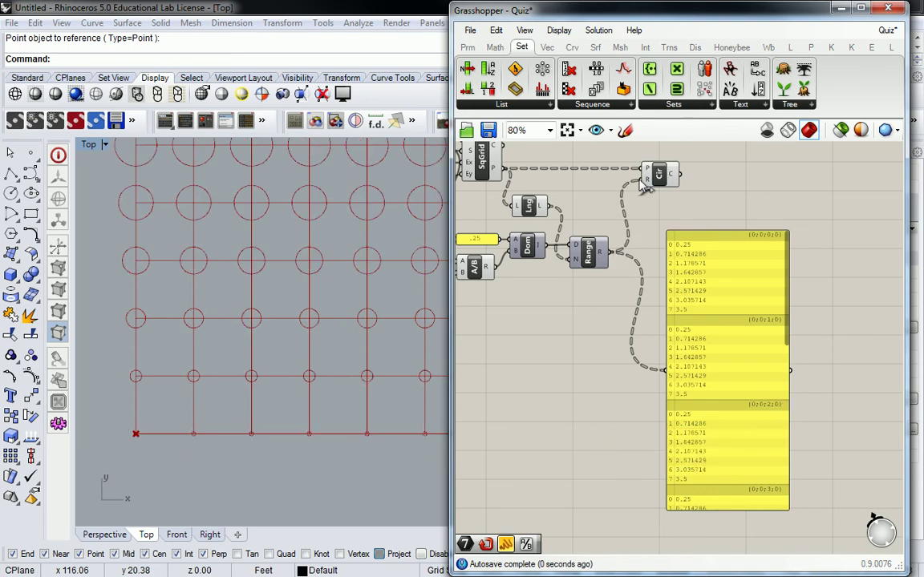
pyautogui.scroll(-3, 272, 300)
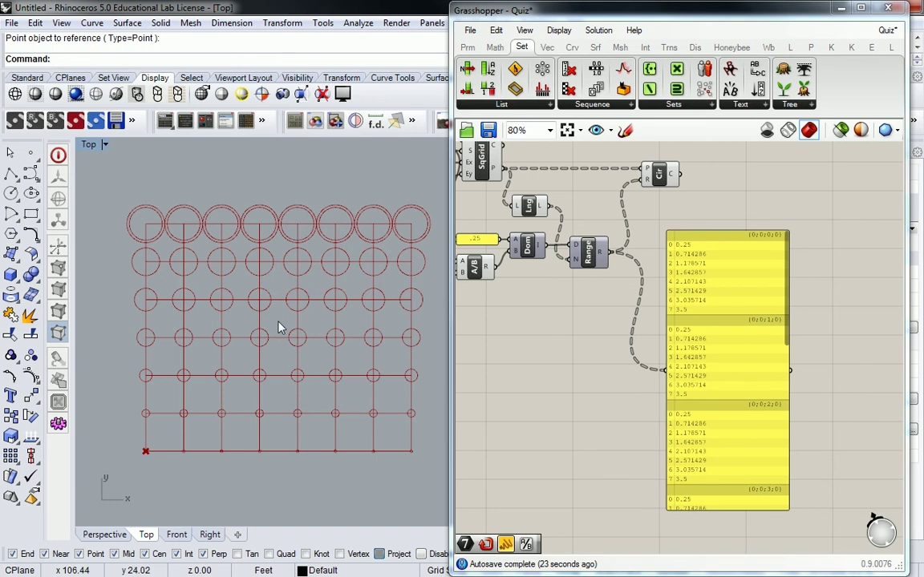
pyautogui.moveTo(682, 230); pyautogui.dragTo(811, 269, button='right')
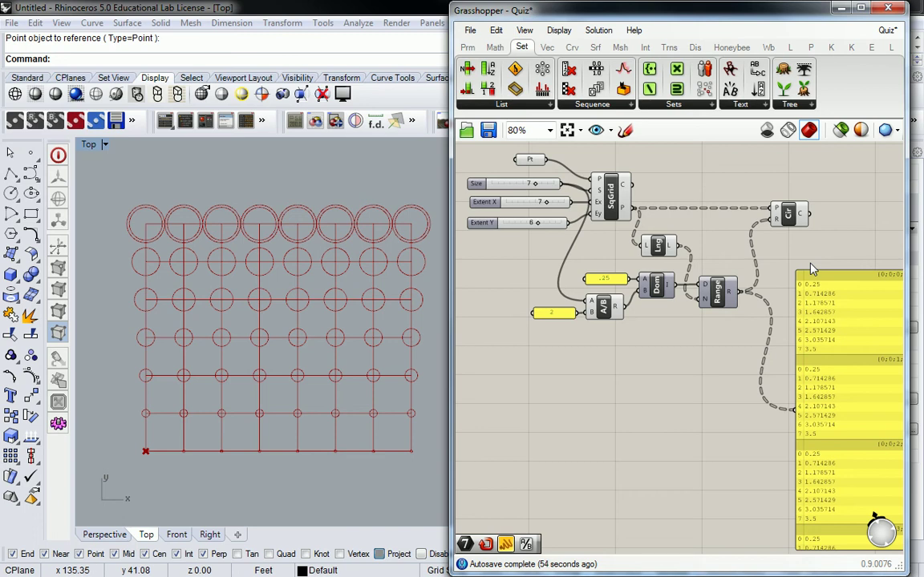
# - Flatten SqGrid's points (P) output
pyautogui.rightClick(627, 211)
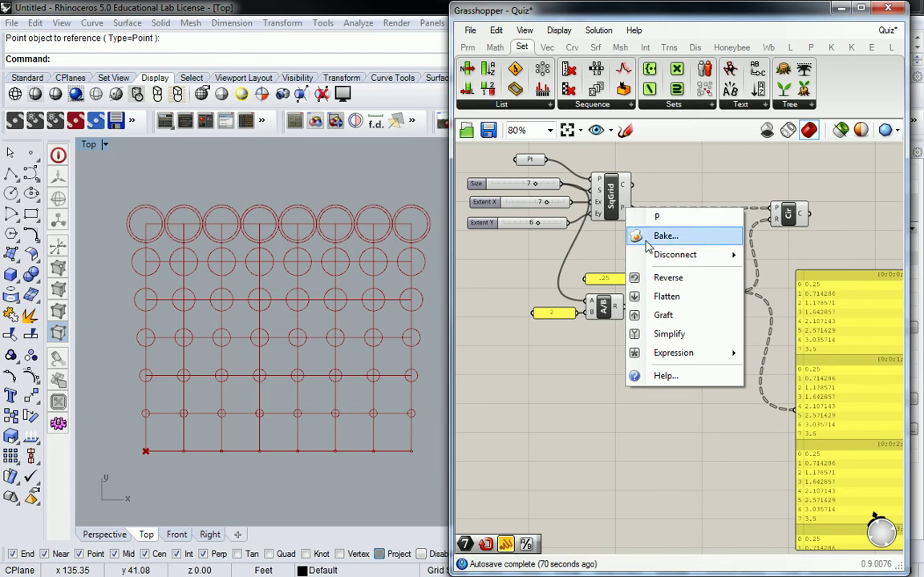
pyautogui.click(661, 297)
pyautogui.moveTo(750, 321); pyautogui.dragTo(664, 277, button='right')
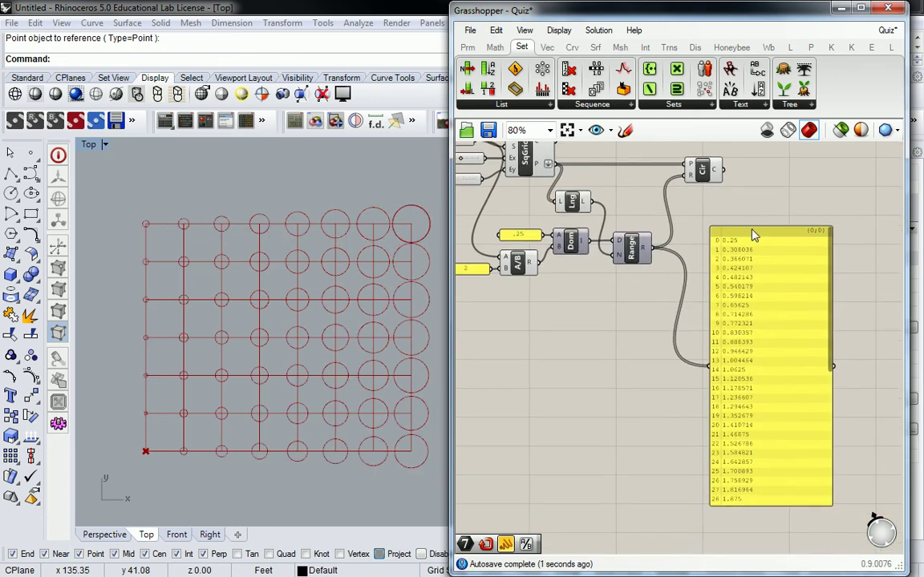
# - Examine the radius list in the panel, the circles at the last grid point, and the Range's number of steps
pyautogui.scroll(2, 754, 365)
pyautogui.scroll(-2, 713, 324)
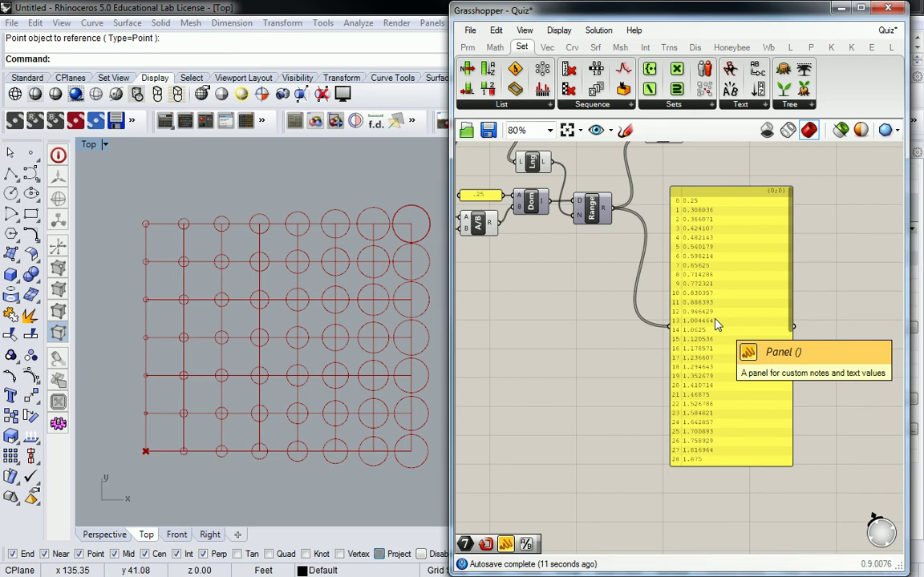
pyautogui.scroll(-1, 711, 324)
pyautogui.scroll(1, 630, 279)
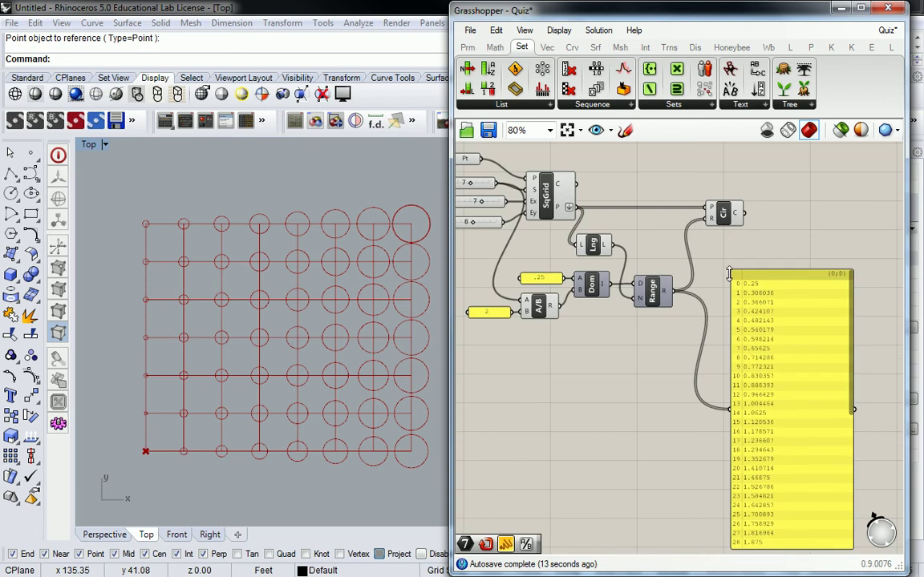
pyautogui.moveTo(385, 233); pyautogui.dragTo(371, 237, button='right')
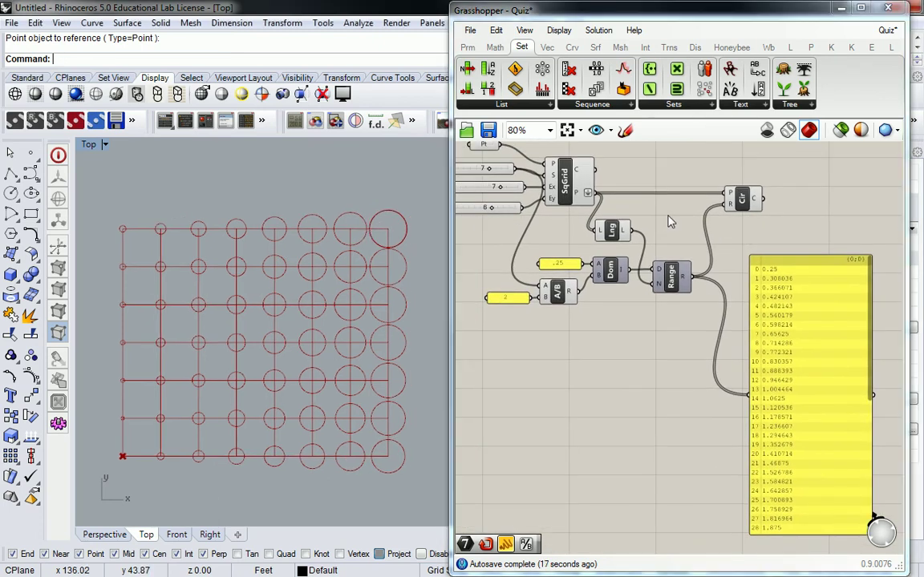
pyautogui.moveTo(393, 232); pyautogui.dragTo(338, 269, button='right')
pyautogui.scroll(10, 337, 267)
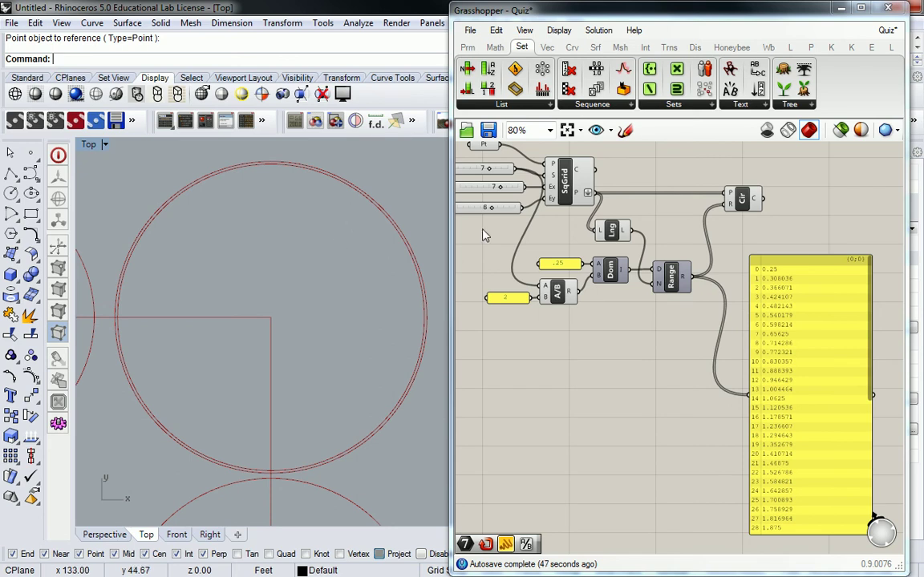
pyautogui.moveTo(662, 292); pyautogui.dragTo(689, 289, button='right')
pyautogui.moveTo(689, 288)
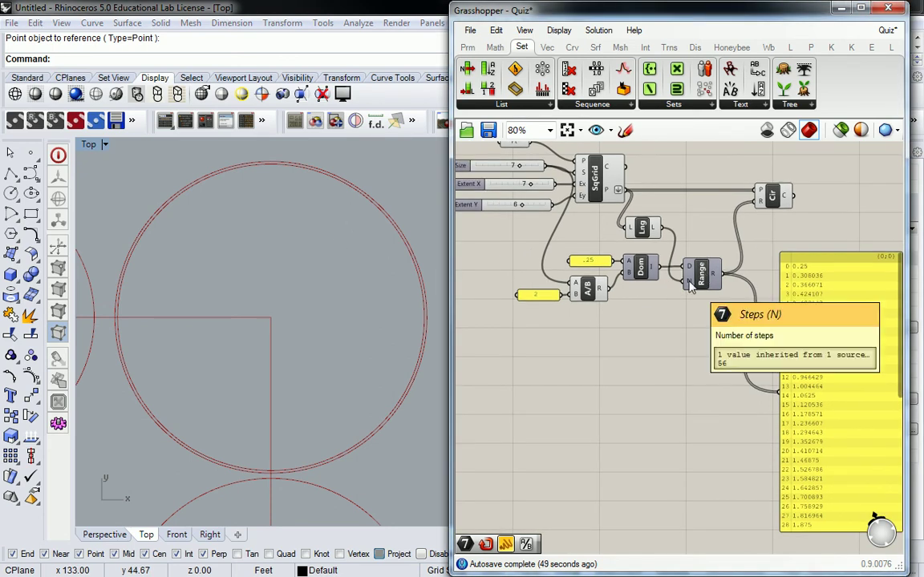
# - Move the .25 panel, Division and Construct Domain group farther below the List Length component to make room
pyautogui.scroll(3, 689, 289)
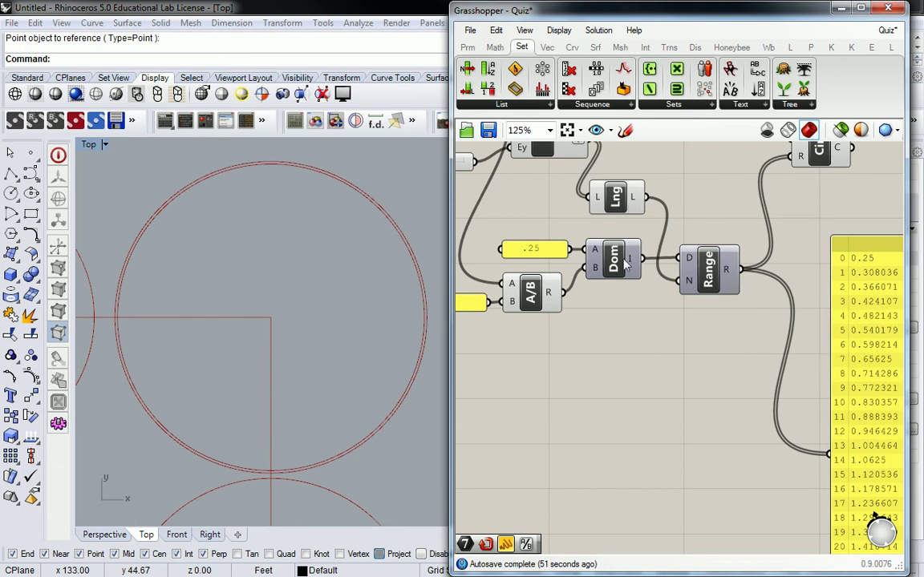
pyautogui.moveTo(670, 226); pyautogui.dragTo(481, 329)
pyautogui.moveTo(611, 264); pyautogui.dragTo(595, 361)
pyautogui.click(529, 233)
pyautogui.moveTo(529, 234); pyautogui.dragTo(543, 287, button='right')
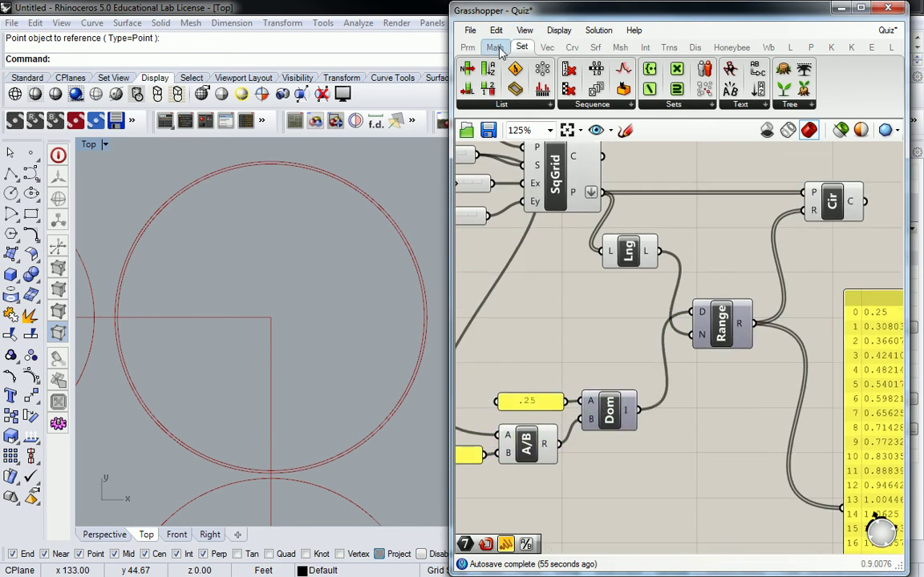
# - Add a Subtraction component beside List Length and connect the Length output to its A input
pyautogui.click(495, 48)
pyautogui.click(580, 104)
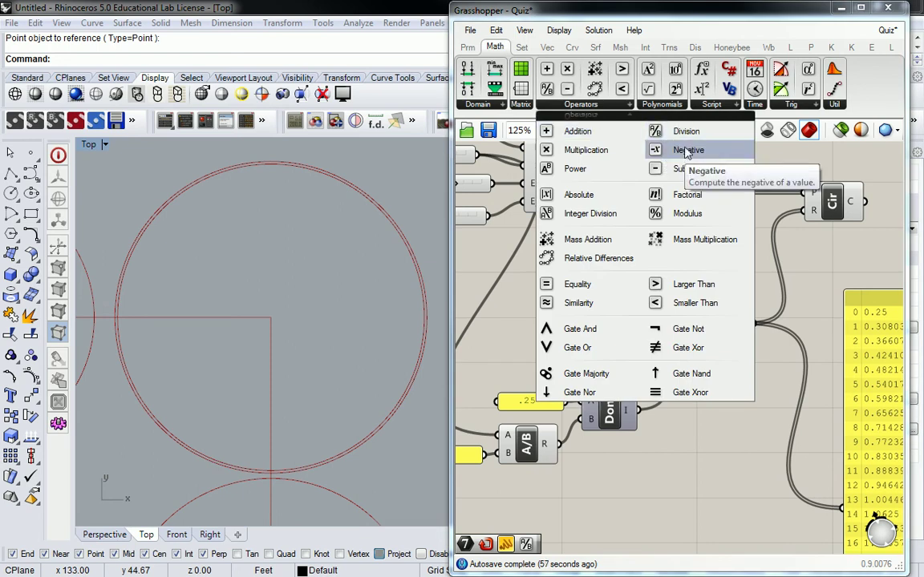
pyautogui.moveTo(667, 173); pyautogui.dragTo(670, 260)
pyautogui.moveTo(613, 245); pyautogui.dragTo(683, 244)
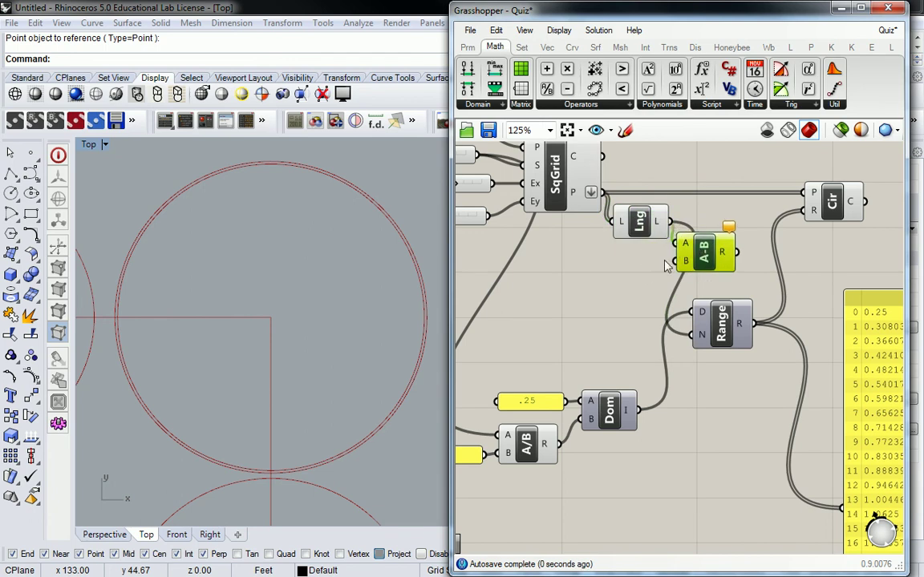
pyautogui.moveTo(683, 255); pyautogui.dragTo(707, 244, button='right')
# - Duplicate the .25 panel next to Subtraction, set the copy to 1 and connect it to the B input
pyautogui.click(574, 392)
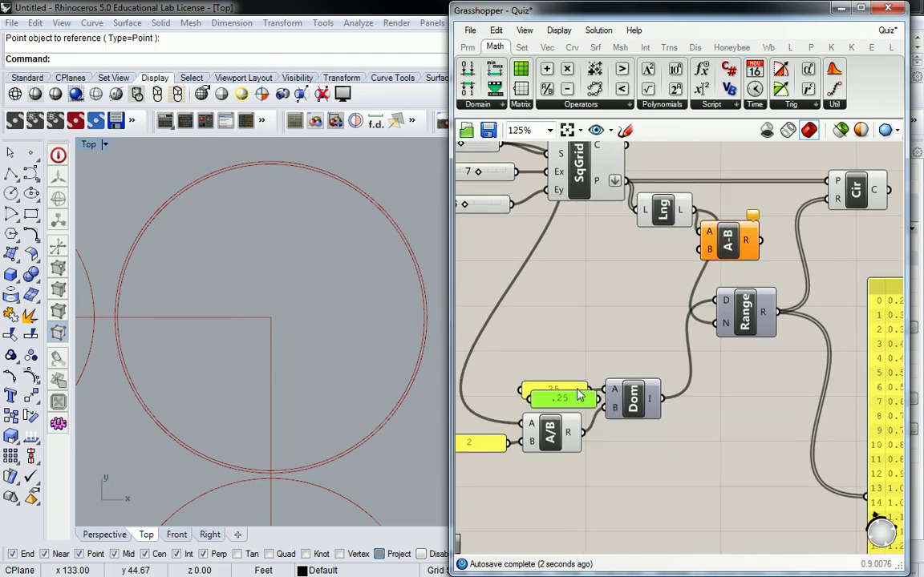
pyautogui.keyDown('alt'); pyautogui.moveTo(574, 393); pyautogui.dragTo(711, 253); pyautogui.keyUp('alt')
pyautogui.doubleClick(650, 251)
pyautogui.write('1')
pyautogui.click(688, 361)
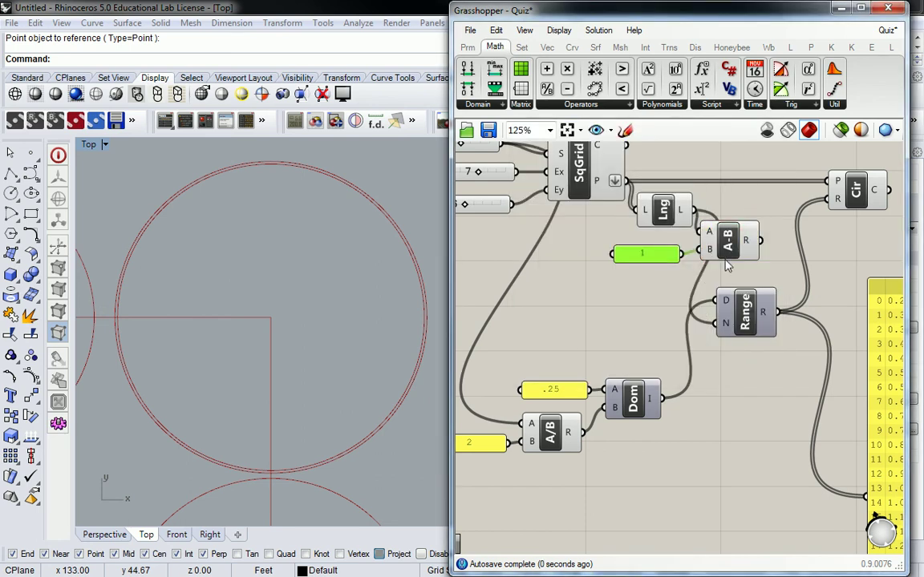
# - Connect the Subtraction result (R) to the Range's steps (N) input, spacing out the Range and Circle components
pyautogui.moveTo(710, 253); pyautogui.dragTo(670, 258, button='right')
pyautogui.moveTo(705, 319); pyautogui.dragTo(773, 285)
pyautogui.moveTo(729, 250); pyautogui.dragTo(745, 297)
pyautogui.moveTo(745, 297); pyautogui.dragTo(690, 300, button='right')
pyautogui.click(766, 203)
pyautogui.moveTo(766, 203); pyautogui.dragTo(799, 197)
# - Examine the circle grid in the Top viewport and the definition with the Circle component highlighted
pyautogui.scroll(-3, 337, 298)
pyautogui.scroll(-4, 337, 299)
pyautogui.scroll(2, 313, 315)
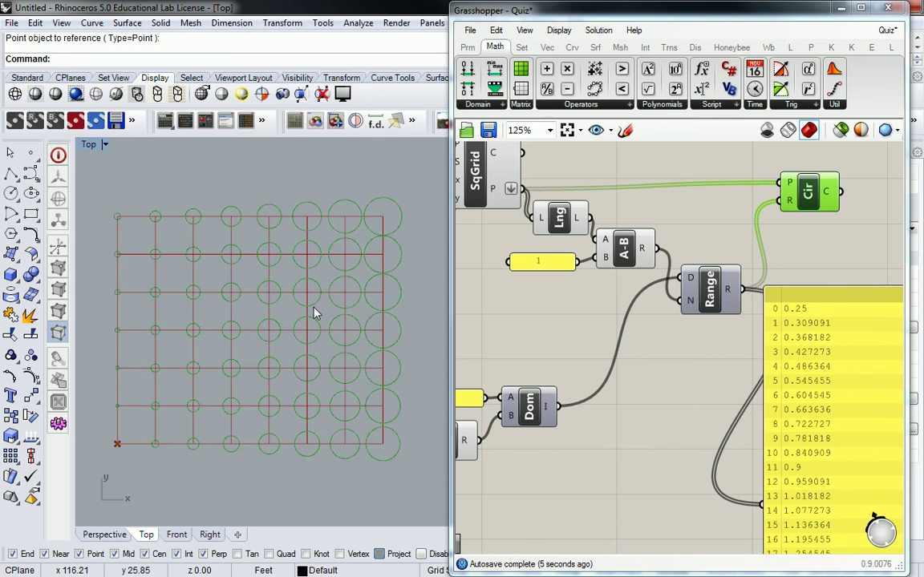
pyautogui.click(481, 281)
pyautogui.scroll(-3, 724, 267)
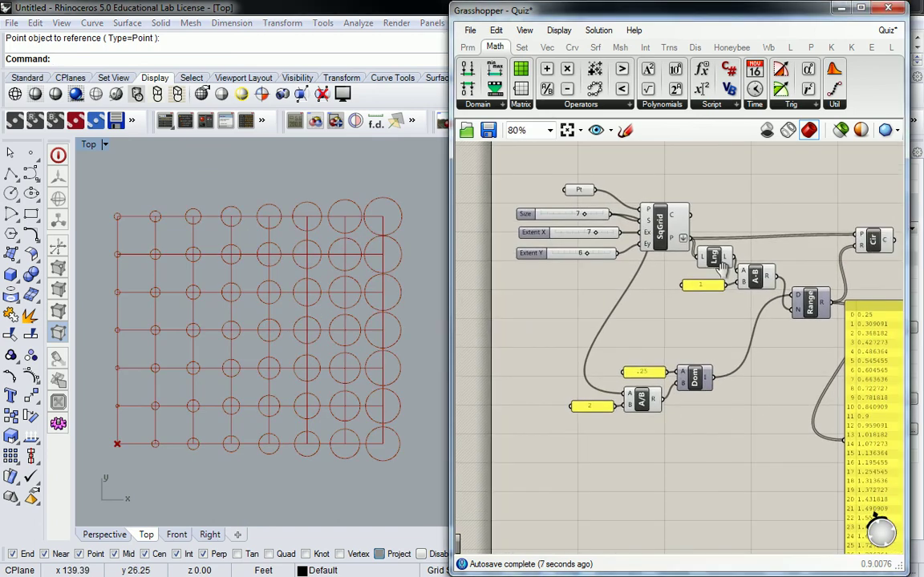
pyautogui.click(859, 245)
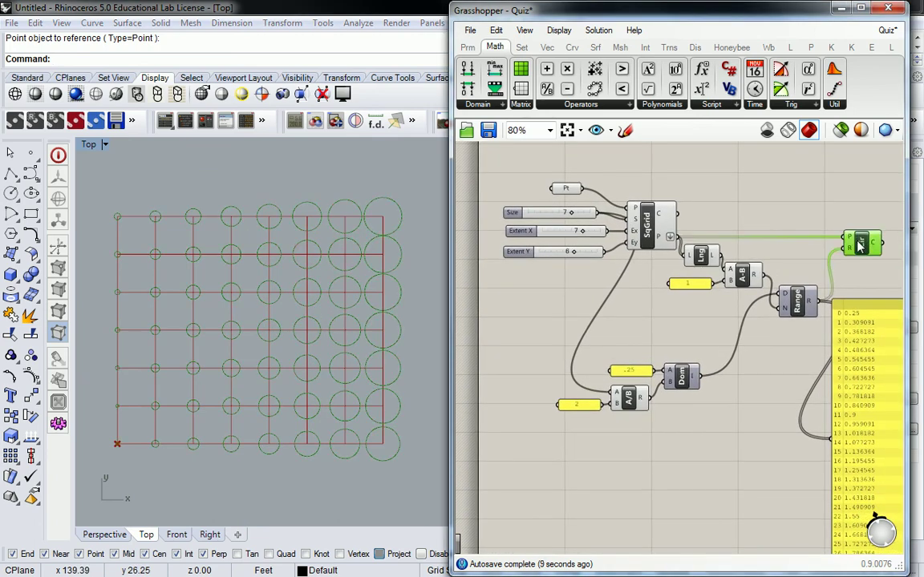
pyautogui.click(823, 205)
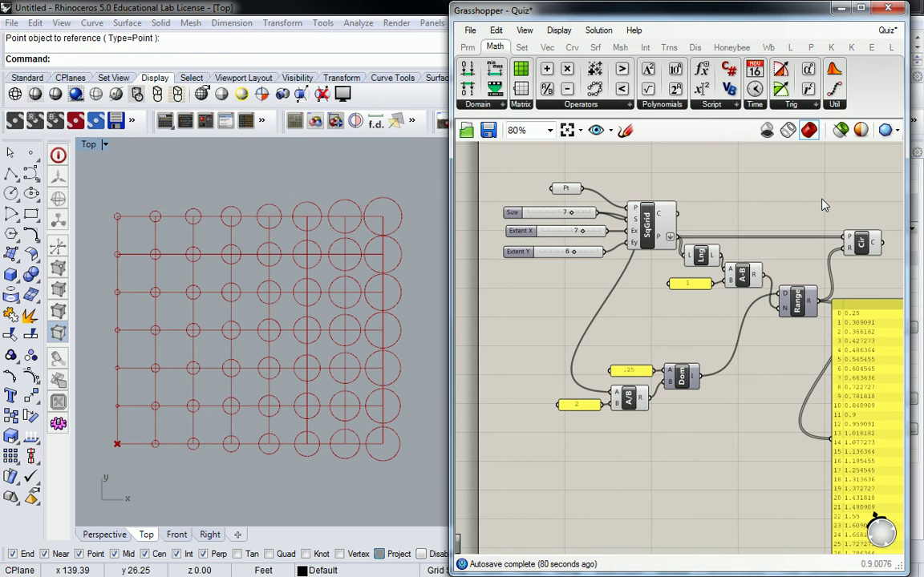
# - Try the Size slider directly as Construct Domain's end (B) input, and restore the Division result (R) connection
pyautogui.moveTo(670, 237); pyautogui.dragTo(671, 374)
pyautogui.moveTo(361, 268); pyautogui.dragTo(351, 275, button='right')
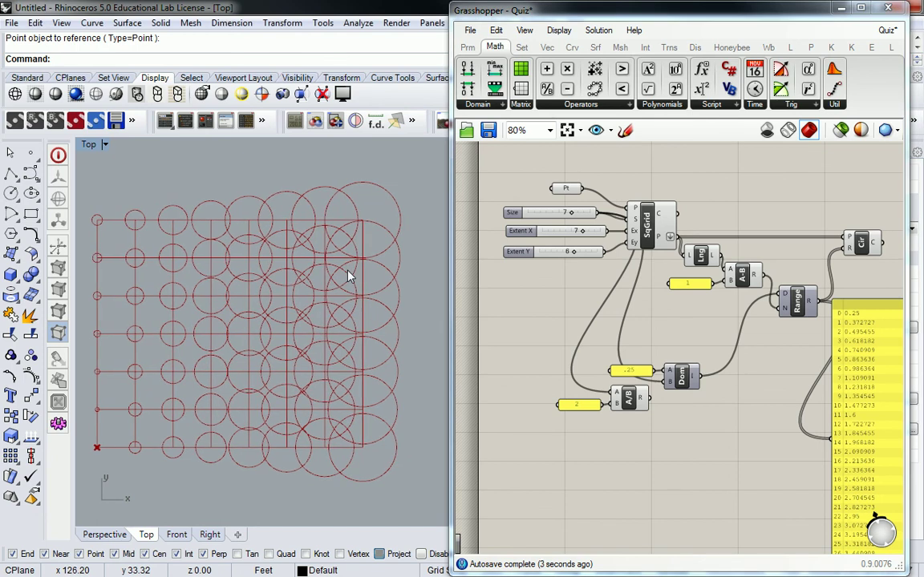
pyautogui.hotkey('ctrl', 'z')
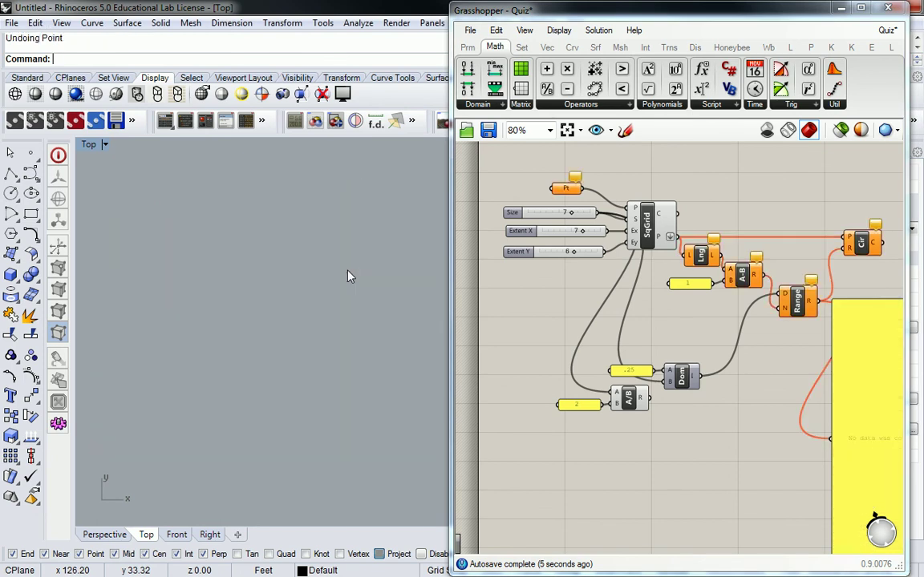
pyautogui.keyDown('ctrl'); pyautogui.moveTo(615, 369); pyautogui.dragTo(611, 313); pyautogui.keyUp('ctrl')
# - Recompute the Grasshopper solution and redo the undone reference point in Rhino
pyautogui.rightClick(679, 334)
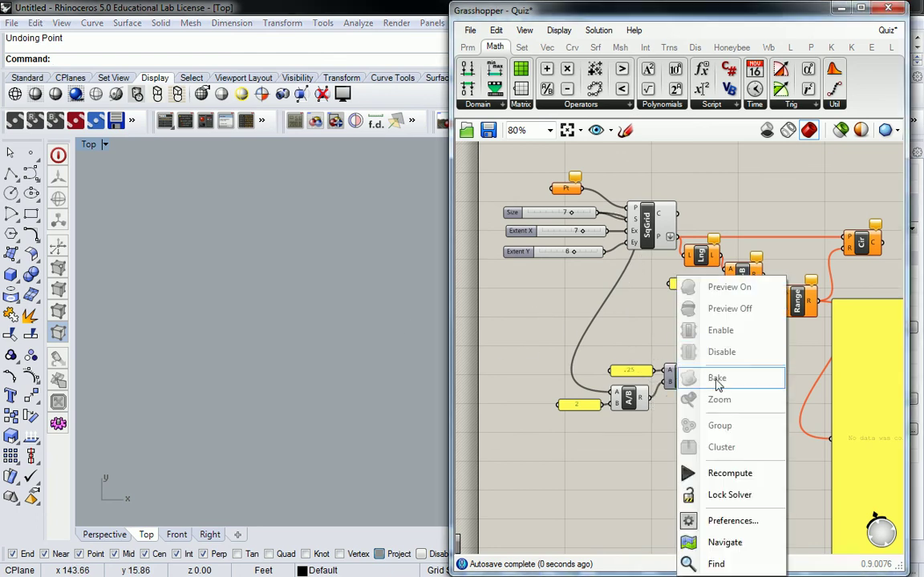
pyautogui.click(715, 472)
pyautogui.moveTo(660, 324); pyautogui.dragTo(651, 330, button='right')
pyautogui.rightClick(647, 333)
pyautogui.click(574, 291)
pyautogui.click(320, 290)
pyautogui.hotkey('ctrl', 'y')
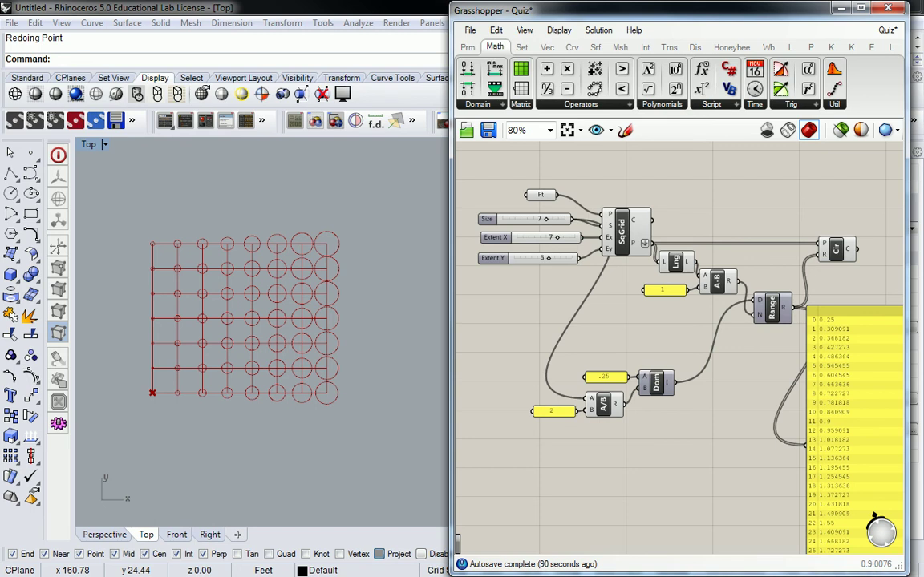
# - Set the Size slider to 10 and the Extent X slider to 10
pyautogui.moveTo(547, 218); pyautogui.dragTo(564, 235)
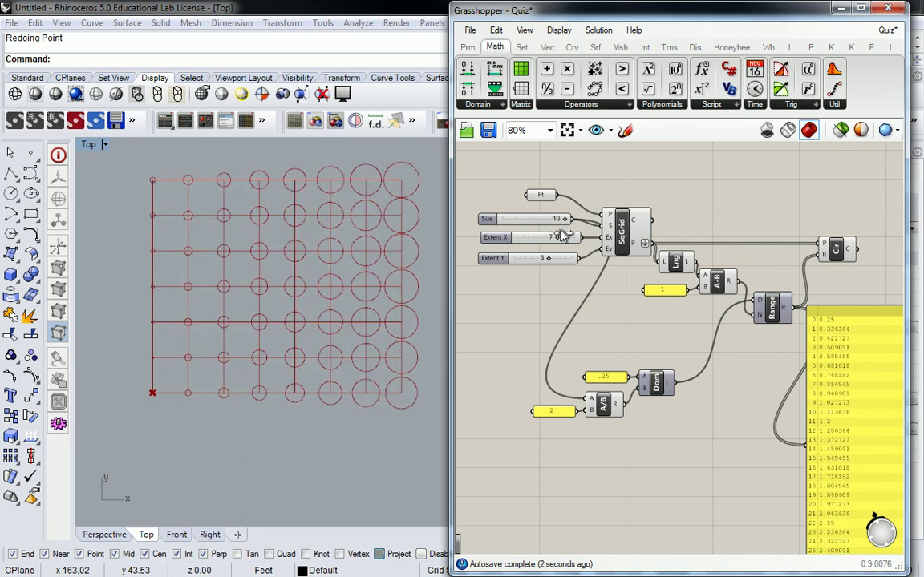
pyautogui.moveTo(330, 267); pyautogui.dragTo(263, 289, button='right')
pyautogui.moveTo(658, 345); pyautogui.dragTo(582, 357, button='right')
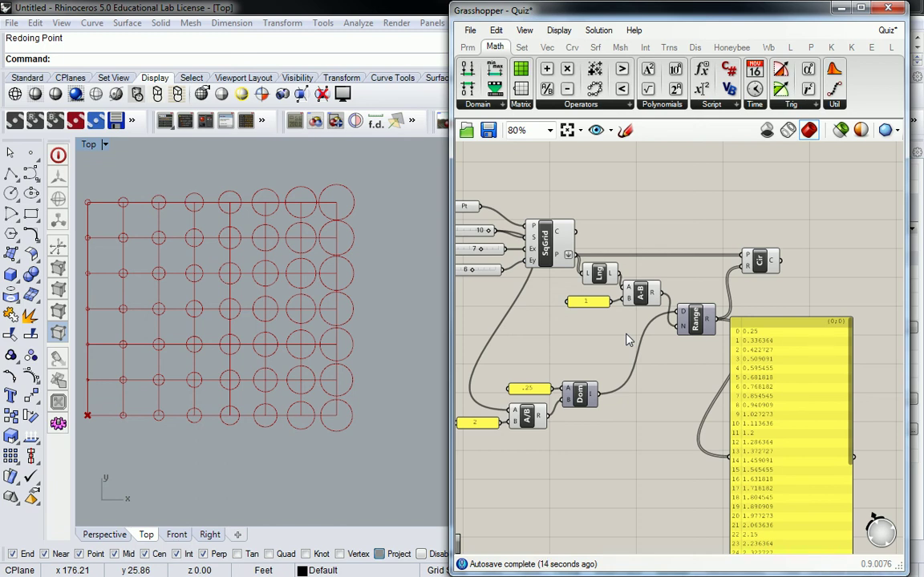
pyautogui.moveTo(614, 330); pyautogui.dragTo(656, 316, button='right')
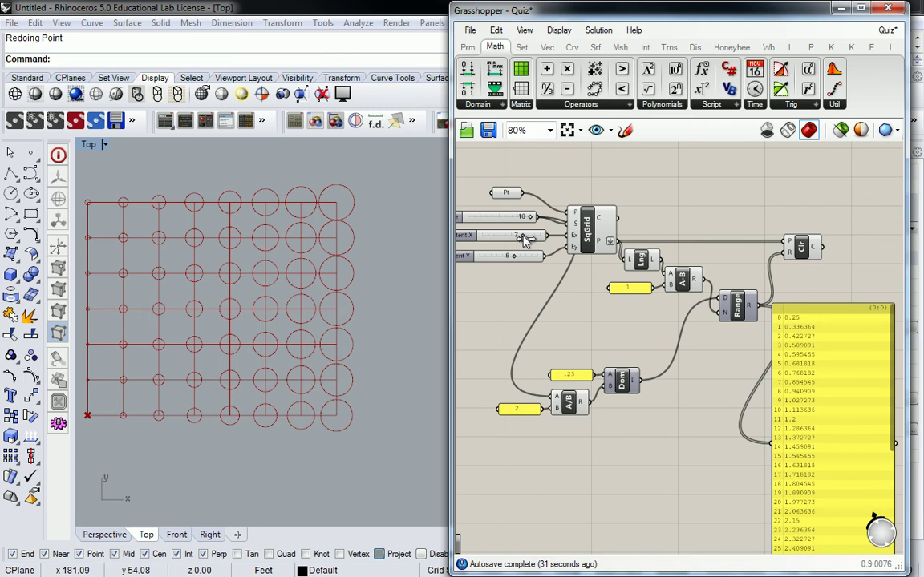
pyautogui.moveTo(526, 238); pyautogui.dragTo(544, 236)
pyautogui.moveTo(279, 277); pyautogui.dragTo(253, 277, button='right')
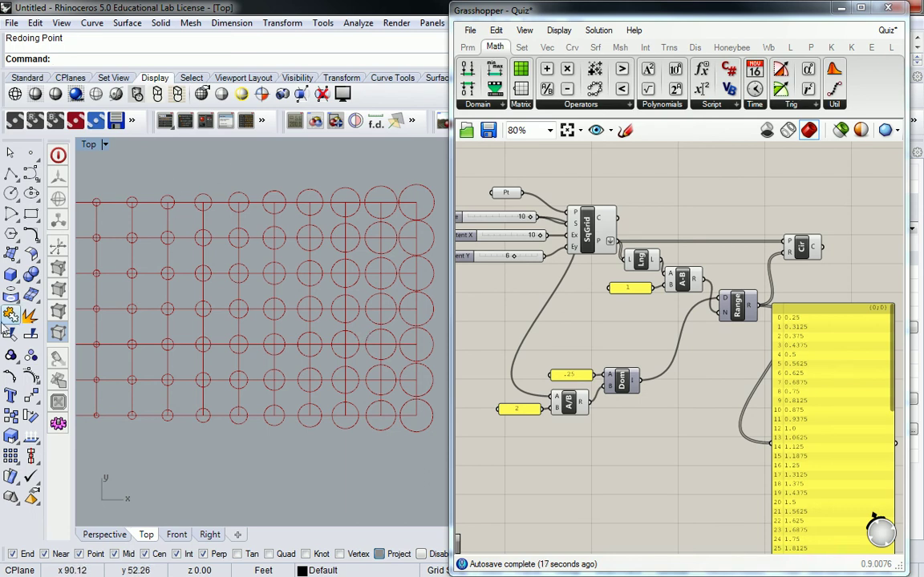
# - Move the Square Grid component together with its Point parameter and three sliders higher on the canvas
pyautogui.moveTo(587, 185); pyautogui.dragTo(631, 215, button='right')
pyautogui.moveTo(630, 213); pyautogui.dragTo(521, 345)
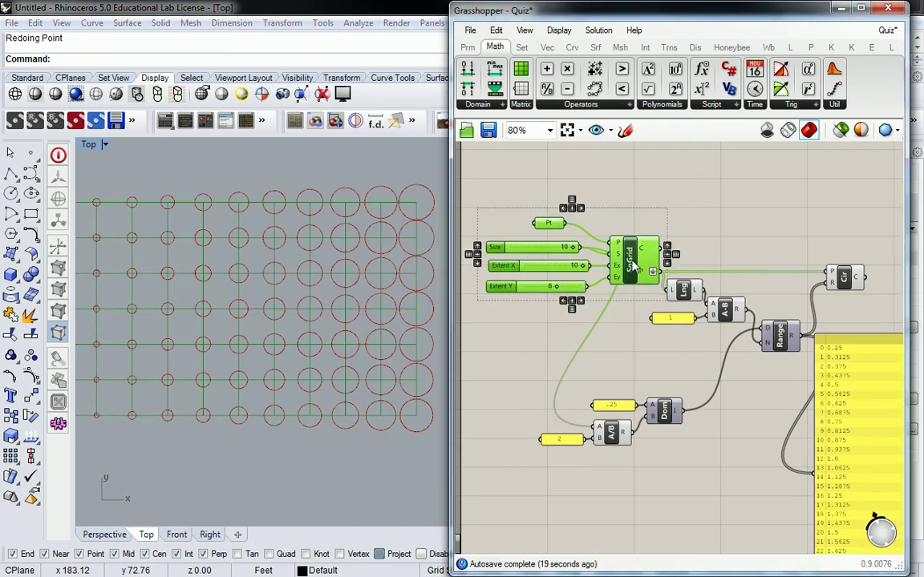
pyautogui.moveTo(629, 256); pyautogui.dragTo(619, 183)
# - Rearrange the components so Range sits between Square Grid and Circle, above the Length and Subtraction components
pyautogui.moveTo(892, 251); pyautogui.dragTo(785, 303, button='right')
pyautogui.click(785, 303)
pyautogui.moveTo(734, 328); pyautogui.dragTo(757, 252)
pyautogui.moveTo(700, 370); pyautogui.dragTo(752, 366, button='right')
pyautogui.moveTo(725, 385); pyautogui.dragTo(693, 273)
pyautogui.click(679, 231)
pyautogui.moveTo(679, 231); pyautogui.dragTo(715, 259, button='right')
pyautogui.scroll(-3, 715, 259)
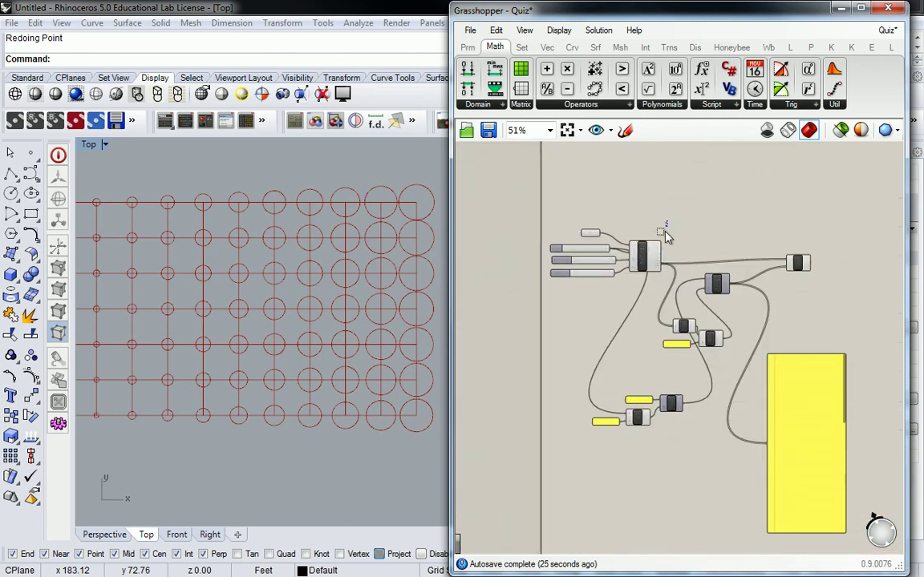
# - Put the Square Grid component and the Circle component each in its own group
pyautogui.click(645, 257)
pyautogui.scroll(4, 689, 260)
pyautogui.moveTo(672, 272); pyautogui.dragTo(674, 282, button='right')
pyautogui.click(674, 282)
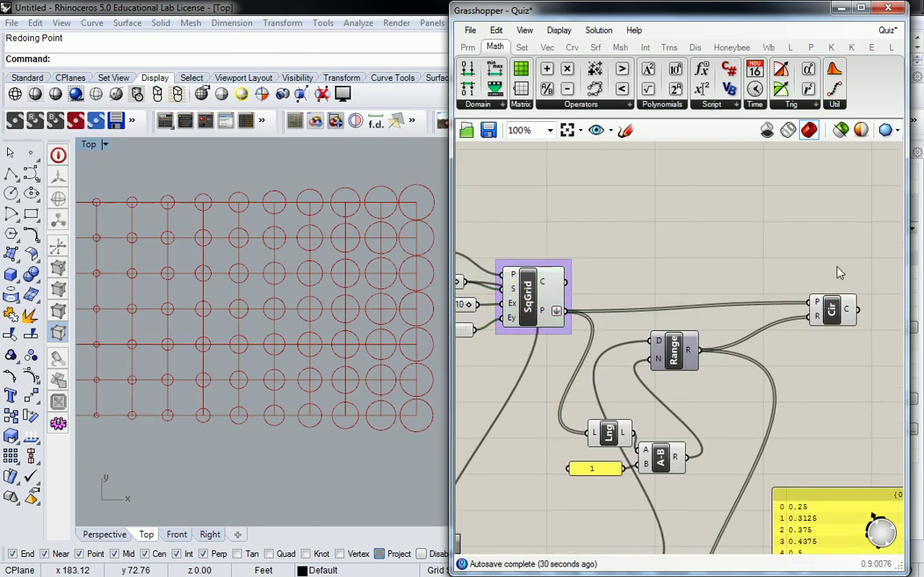
pyautogui.click(821, 311)
pyautogui.hotkey('ctrl', 'g')
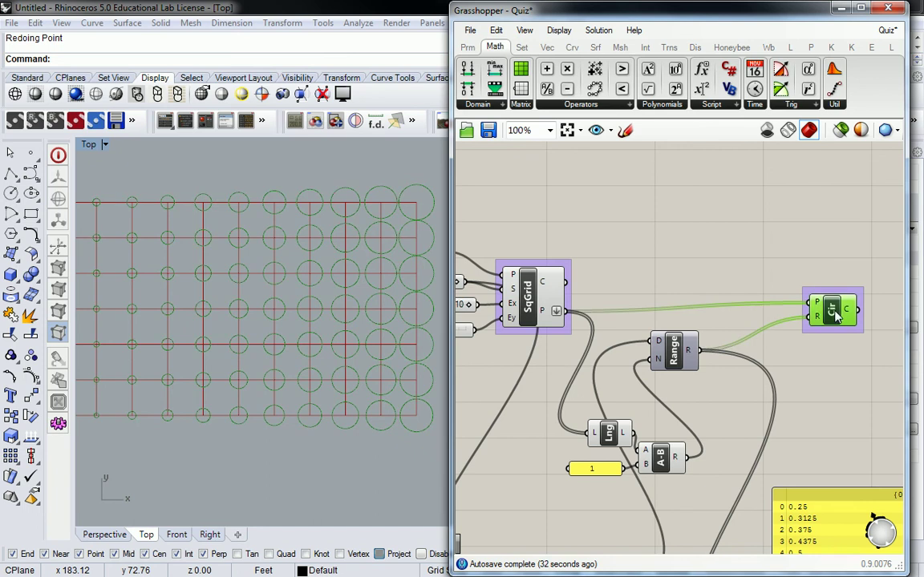
# - Move the Range component beneath the Circle, and select the Length, Subtraction, Division and Construct Domain components with their value panels
pyautogui.moveTo(676, 353); pyautogui.dragTo(781, 416)
pyautogui.scroll(-3, 532, 481)
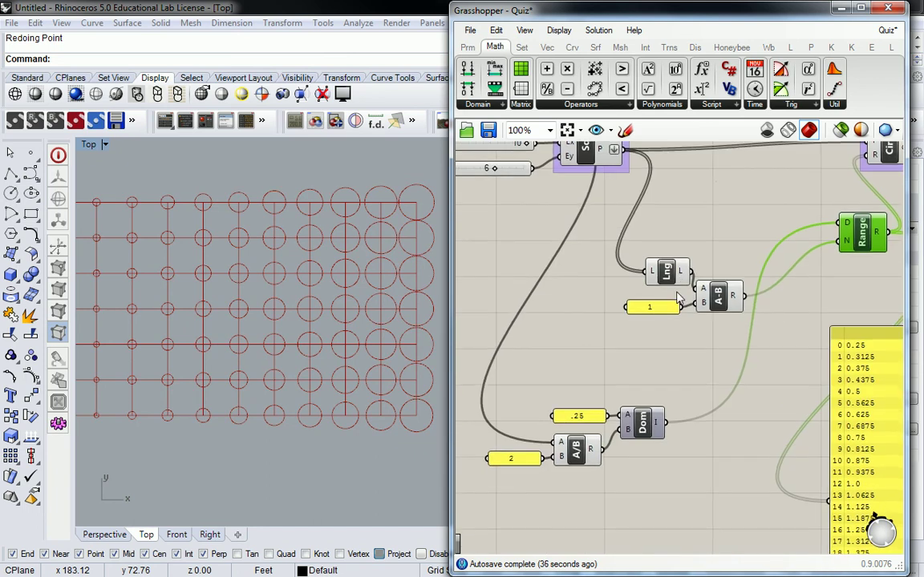
pyautogui.moveTo(533, 477); pyautogui.dragTo(732, 306)
pyautogui.scroll(2, 732, 306)
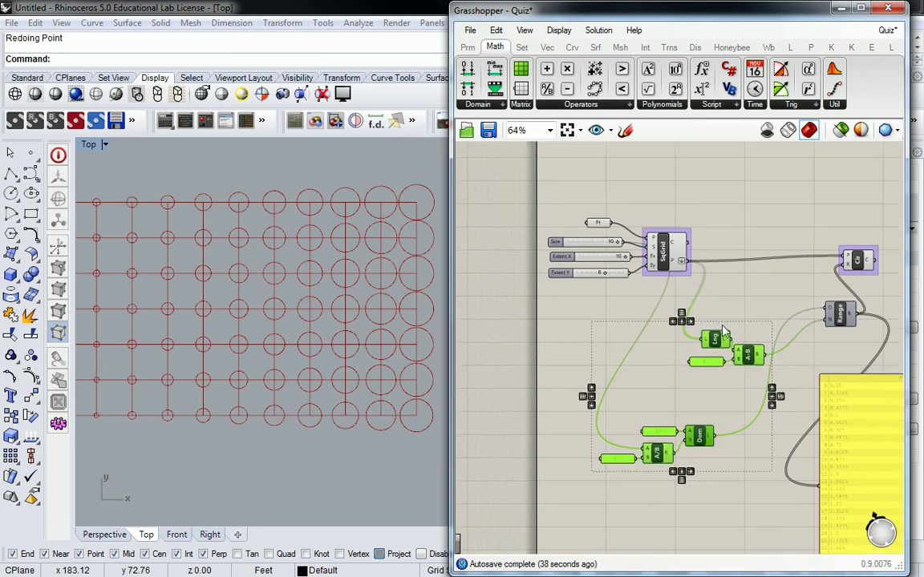
pyautogui.moveTo(706, 411); pyautogui.dragTo(723, 371, button='right')
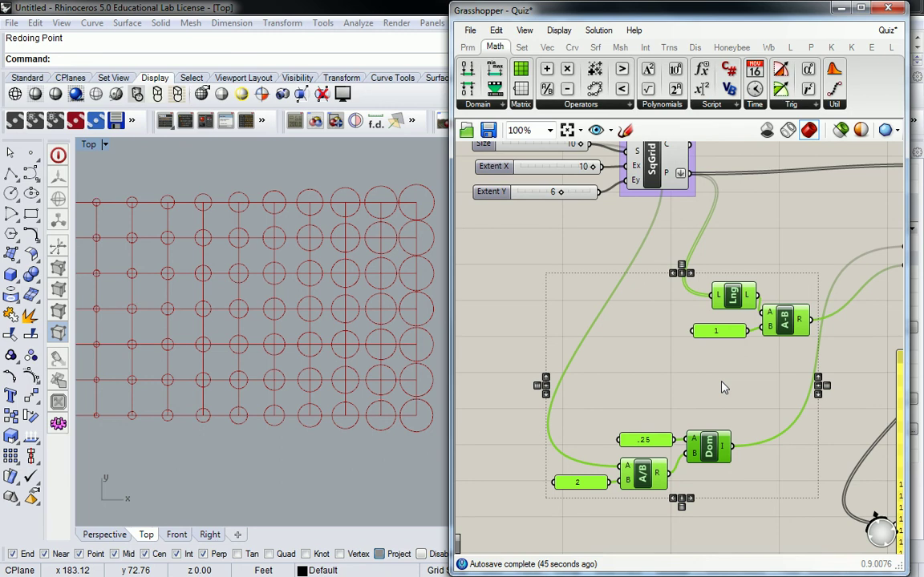
pyautogui.scroll(-2, 722, 383)
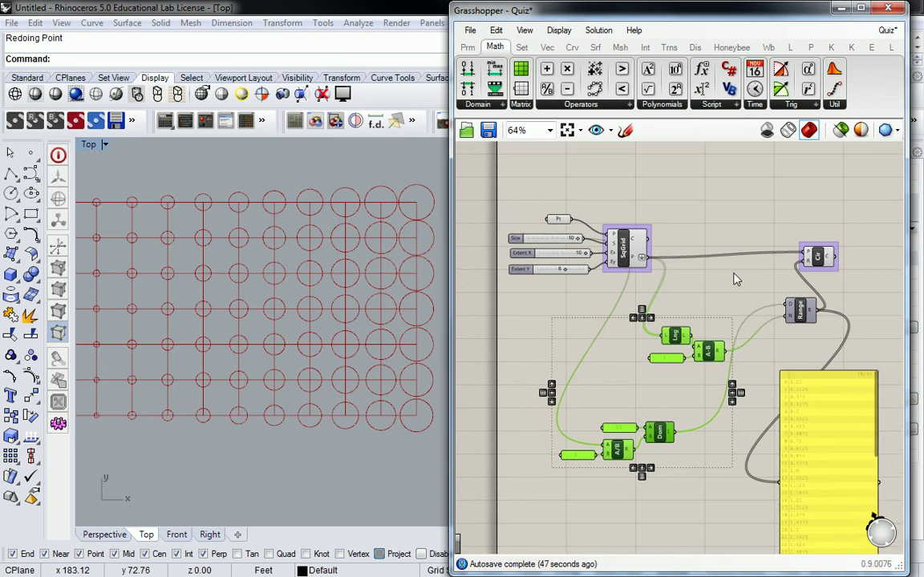
pyautogui.scroll(1, 732, 274)
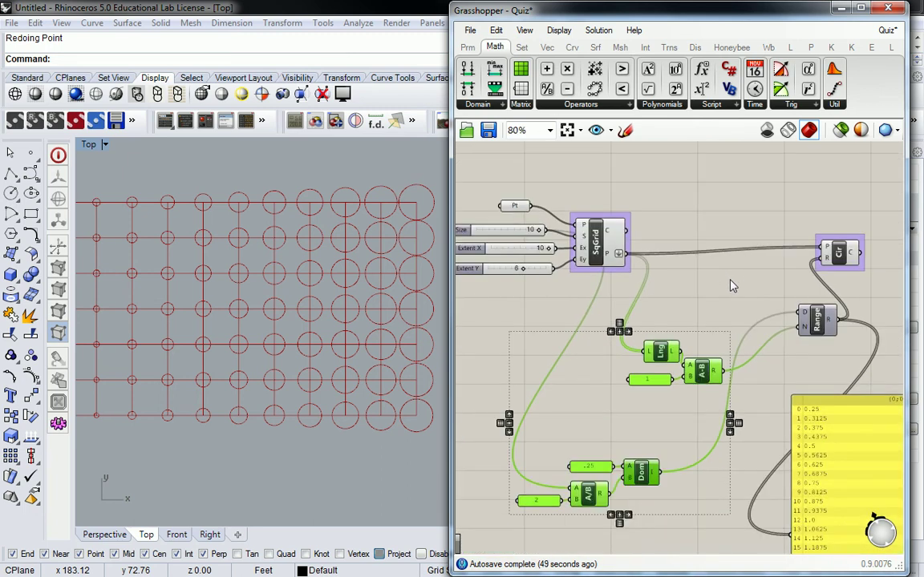